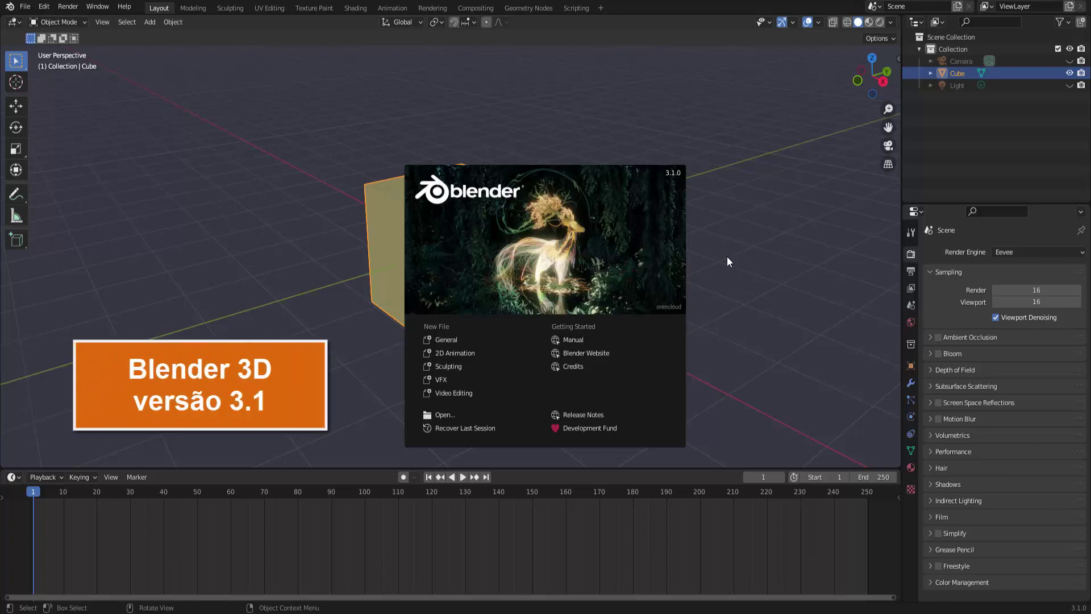
# Step: Open the cube's material settings, switch the viewport to Rendered shading and make the Light visible
pyautogui.click(703, 192)
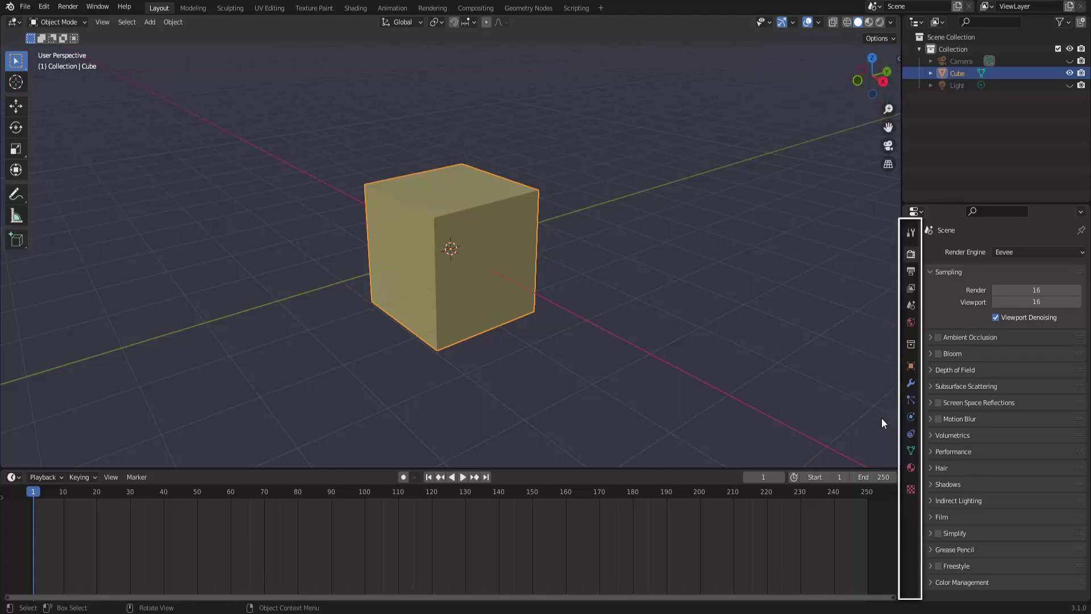
pyautogui.click(912, 470)
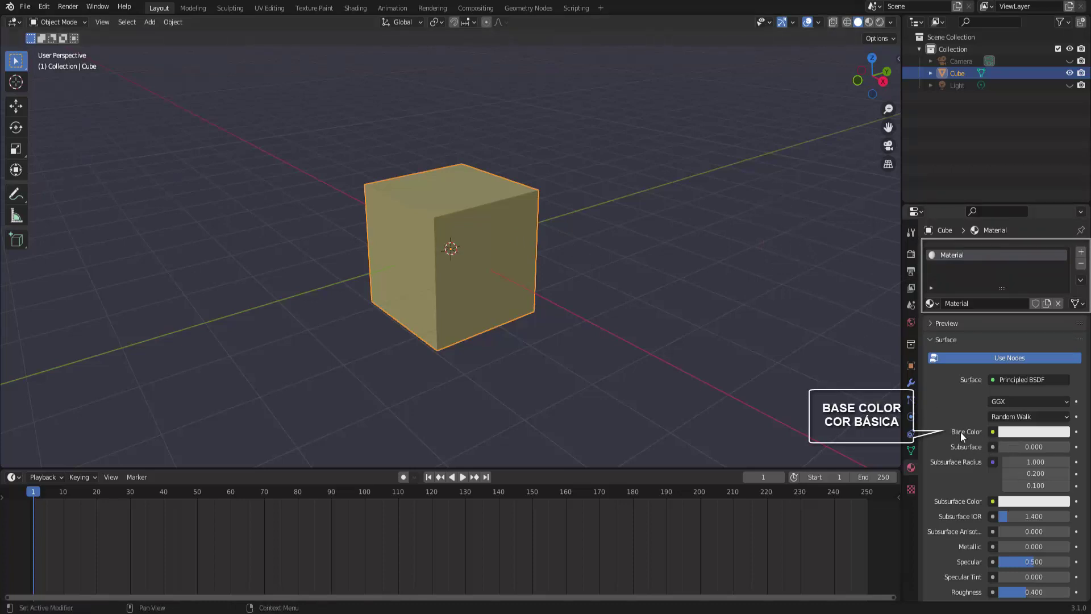
pyautogui.click(869, 22)
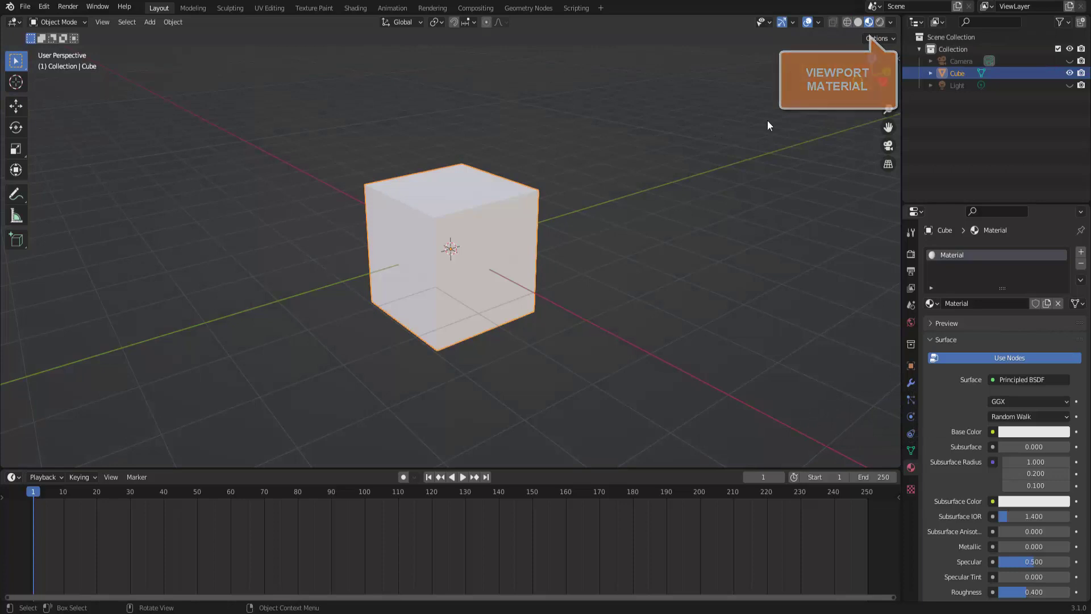
pyautogui.click(880, 22)
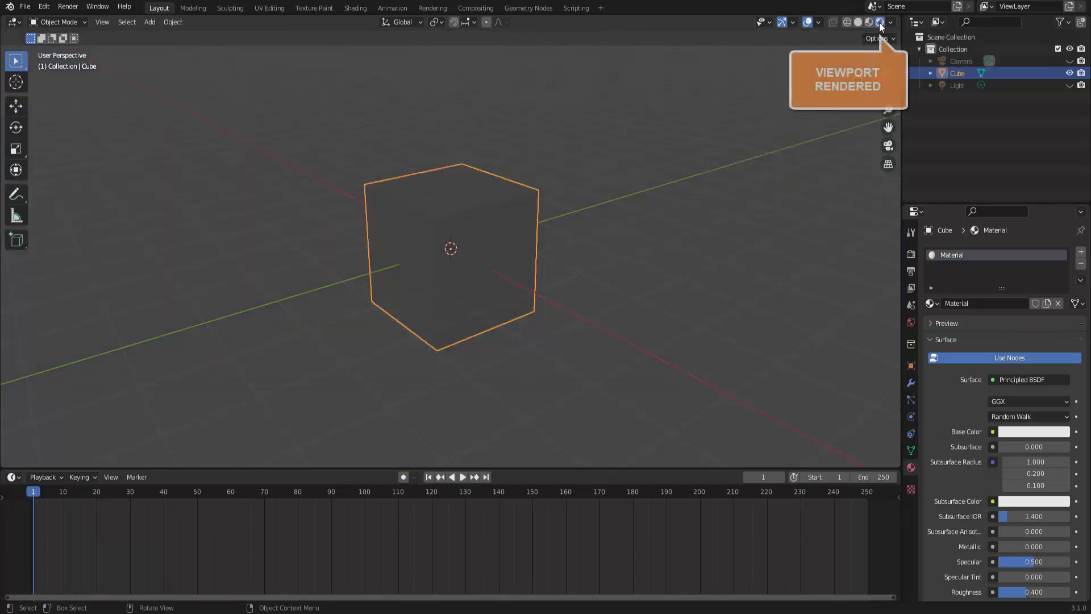
pyautogui.click(1069, 85)
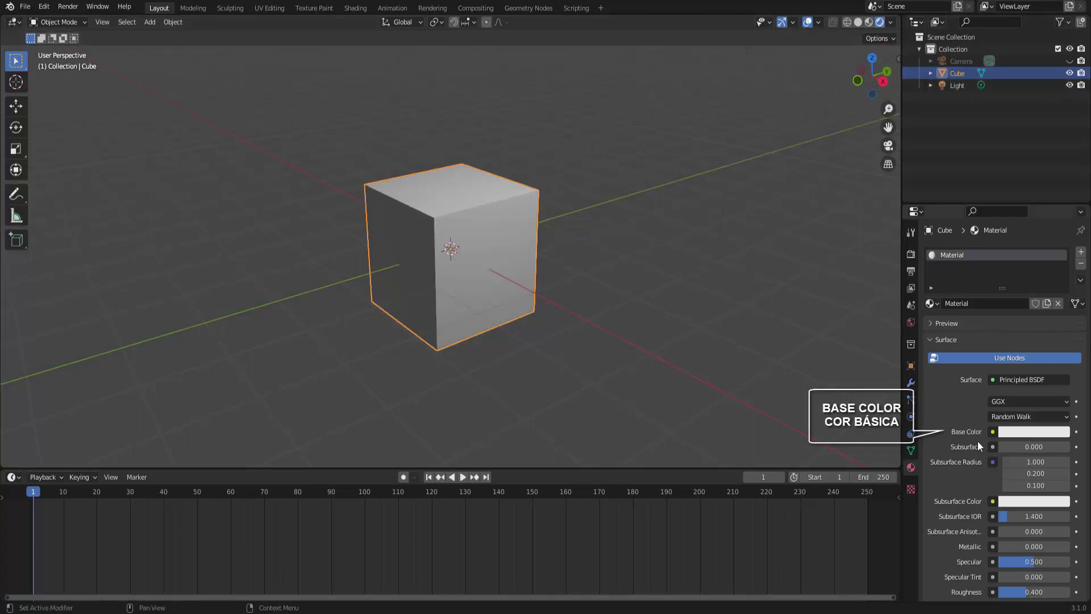
# Step: Try out different base colors on the cube's existing material
pyautogui.click(1030, 432)
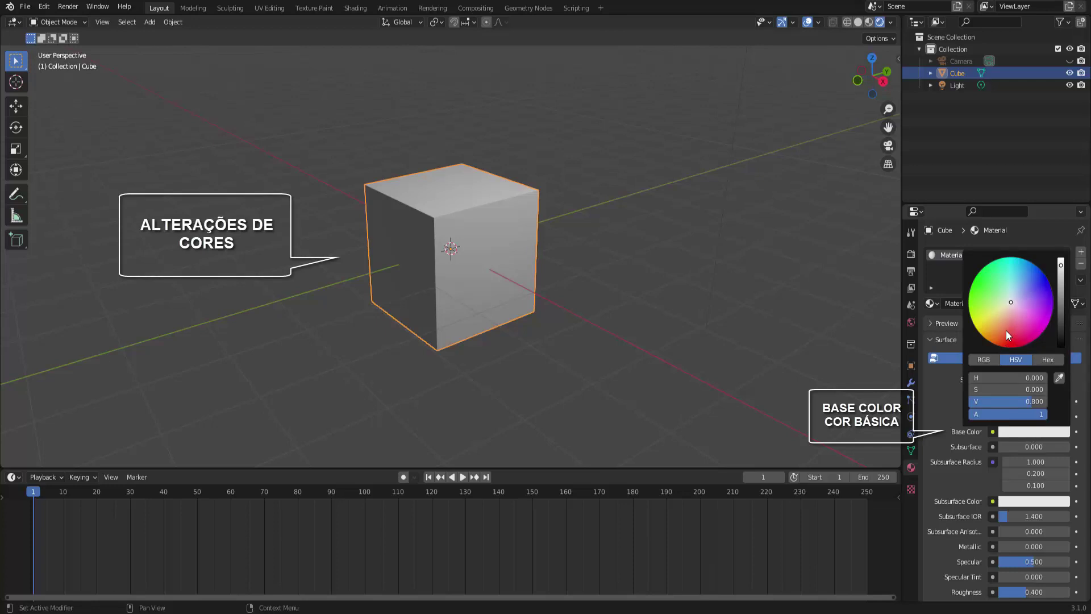
pyautogui.moveTo(1005, 330)
pyautogui.mouseDown()
pyautogui.moveTo(1010, 339)
pyautogui.moveTo(977, 295)
pyautogui.moveTo(990, 272)
pyautogui.moveTo(1044, 293)
pyautogui.moveTo(1003, 267)
pyautogui.moveTo(986, 281)
pyautogui.moveTo(1009, 300)
pyautogui.mouseUp()
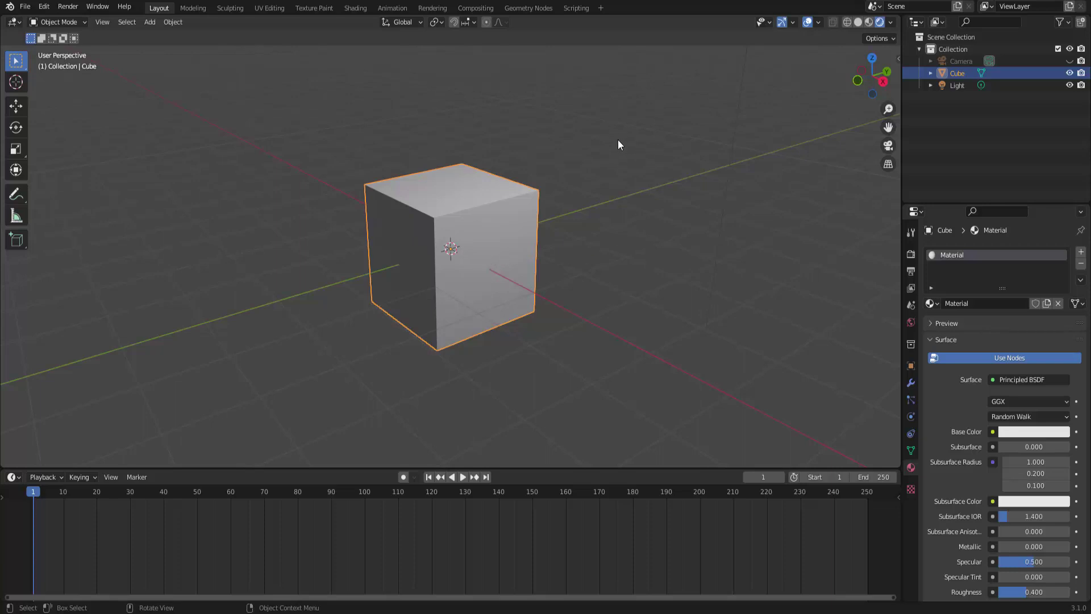
# Step: Put the cube into Edit Mode and set the selection mode to faces
pyautogui.click(71, 23)
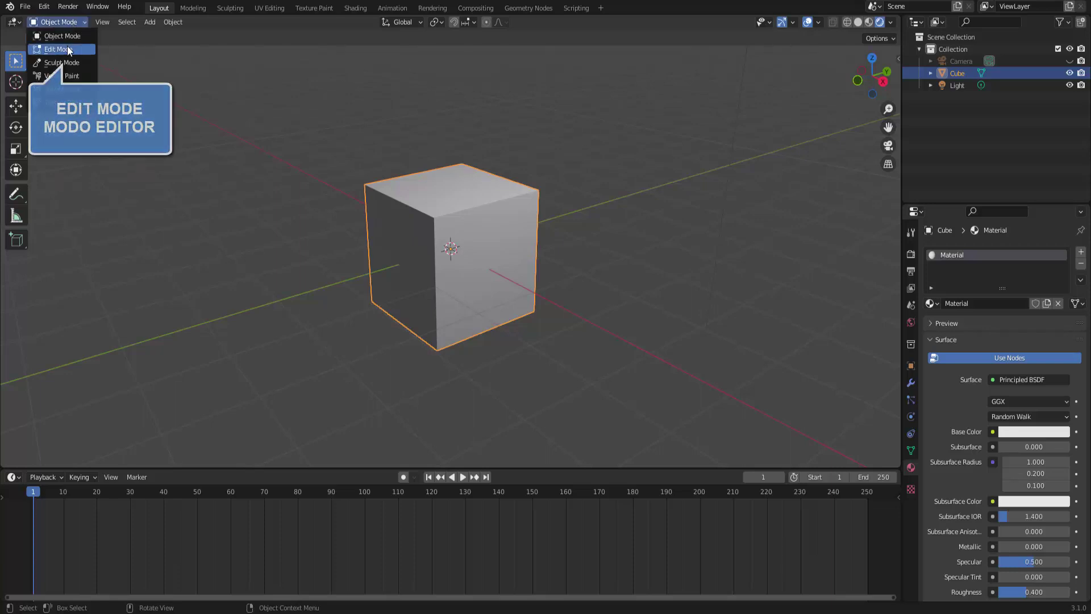
pyautogui.click(68, 50)
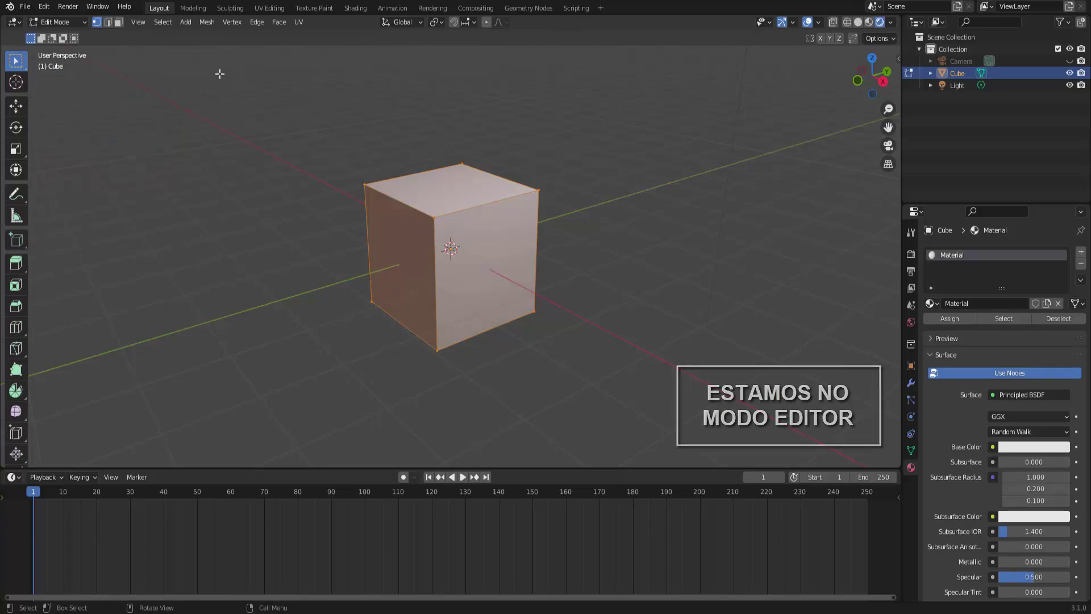
pyautogui.click(118, 26)
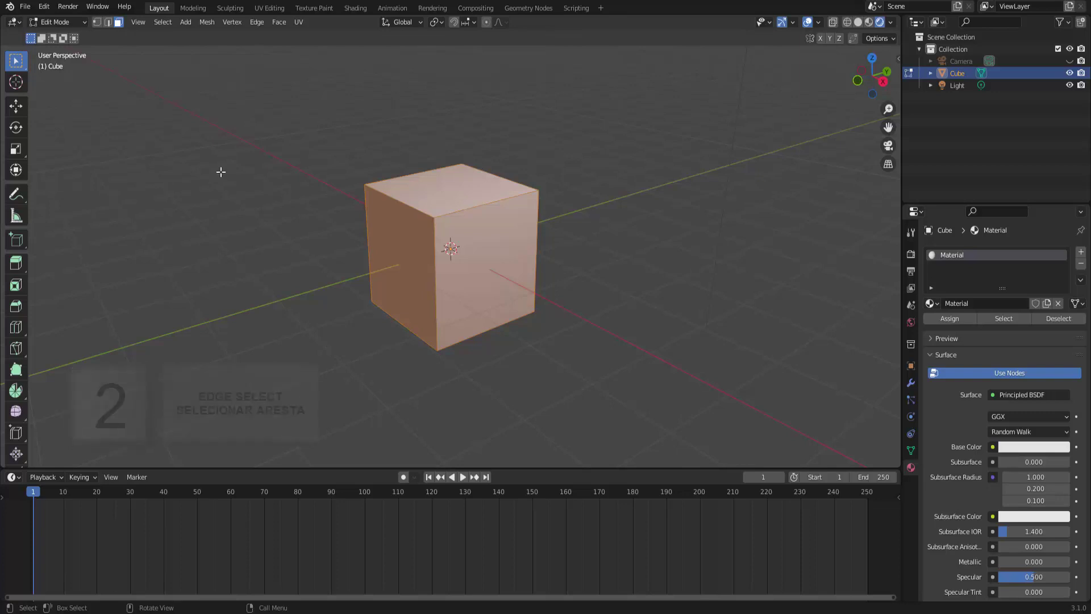
pyautogui.press('2')
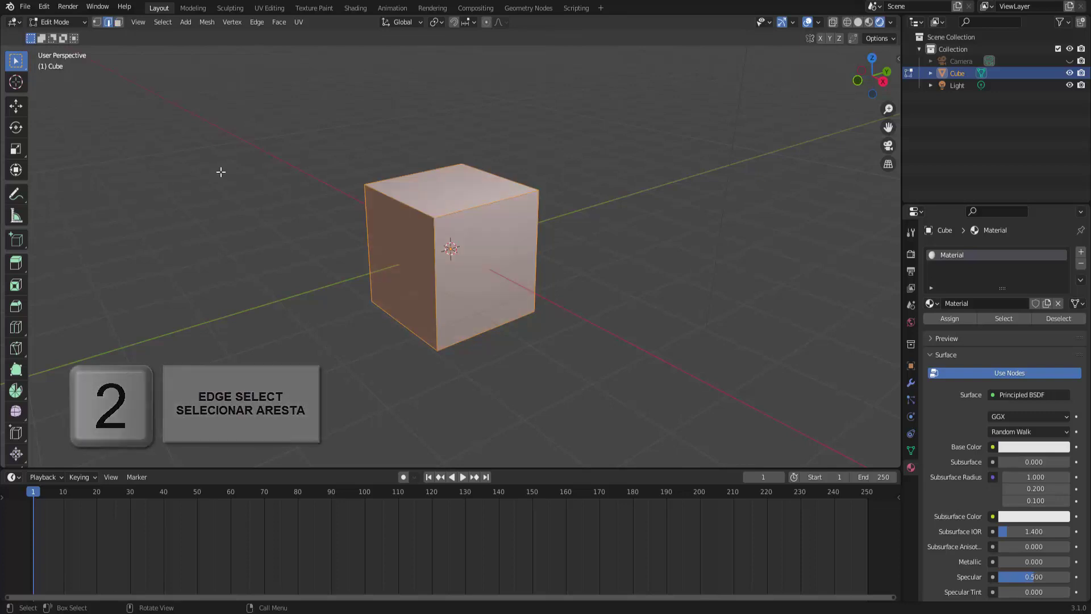
pyautogui.press('1')
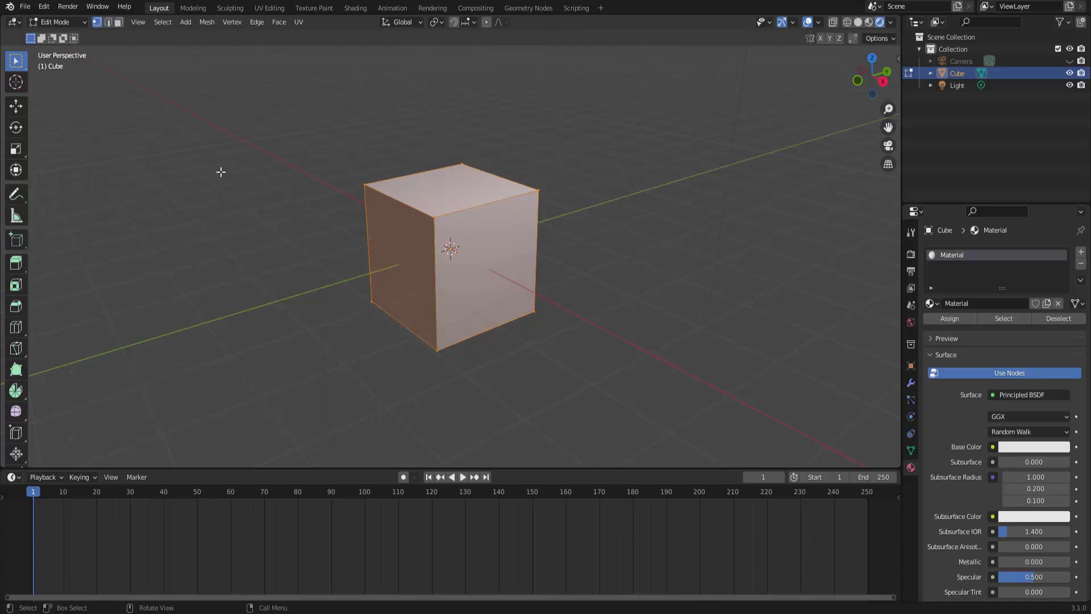
pyautogui.press('3')
pyautogui.press('3')
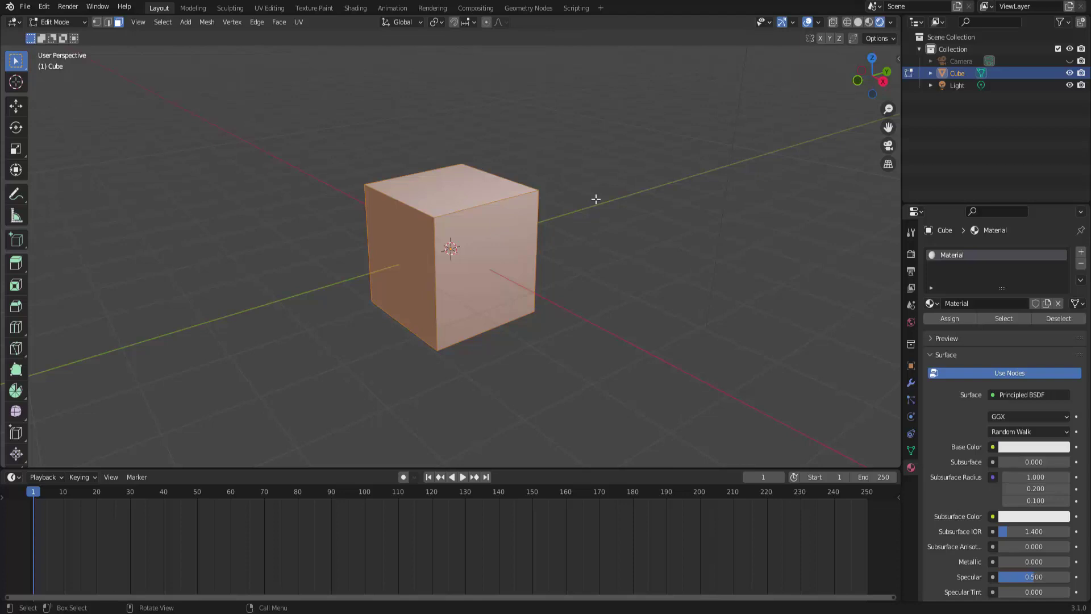
# Step: Select the cube's +X side face and add a new material in a second slot with an orange base color
pyautogui.click(486, 246)
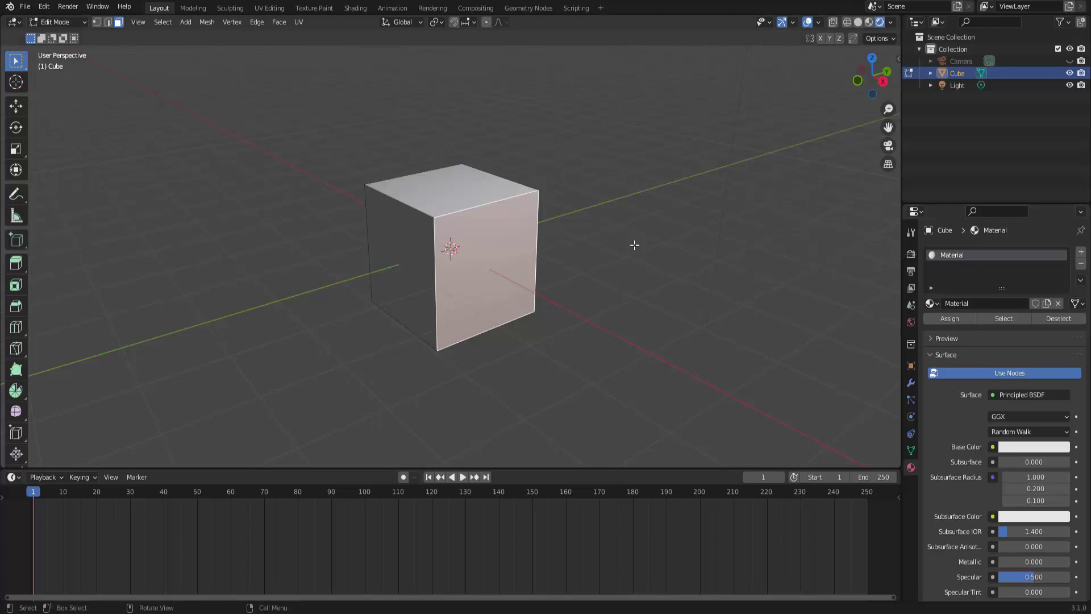
pyautogui.click(1081, 252)
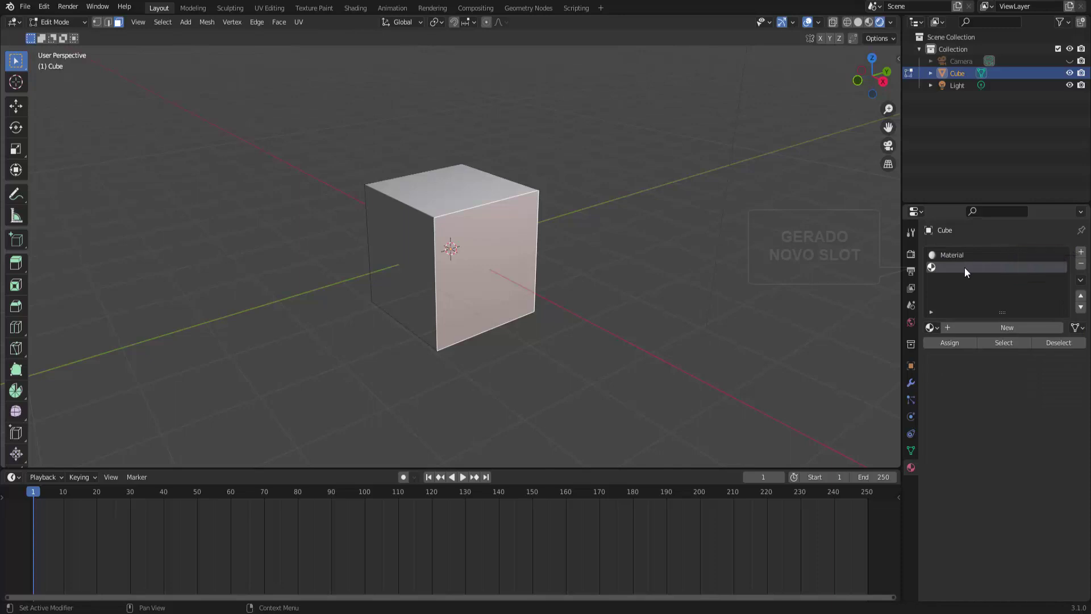
pyautogui.click(1009, 326)
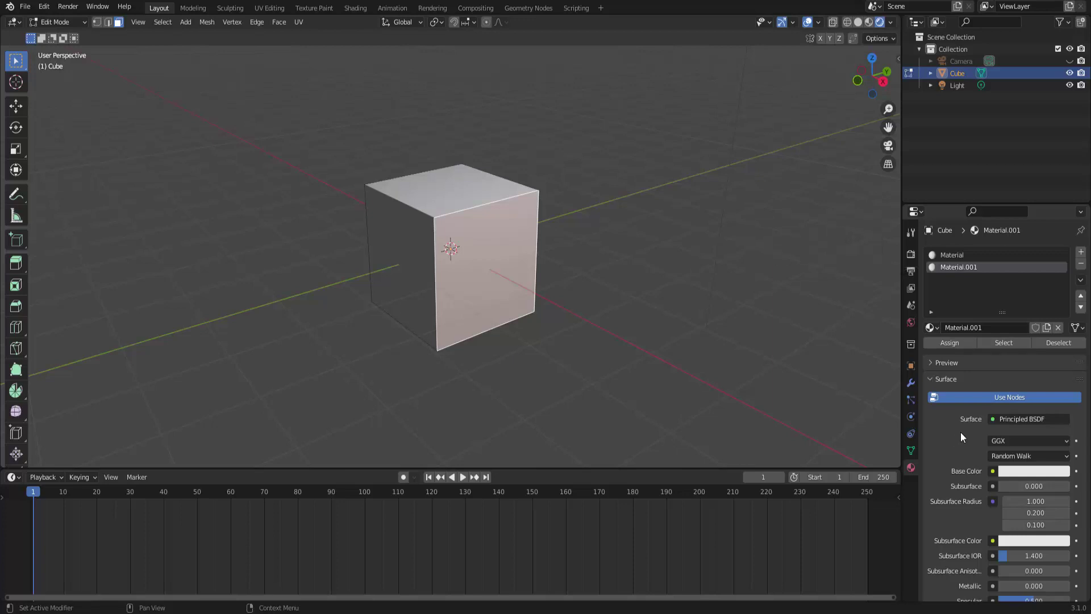
pyautogui.click(995, 418)
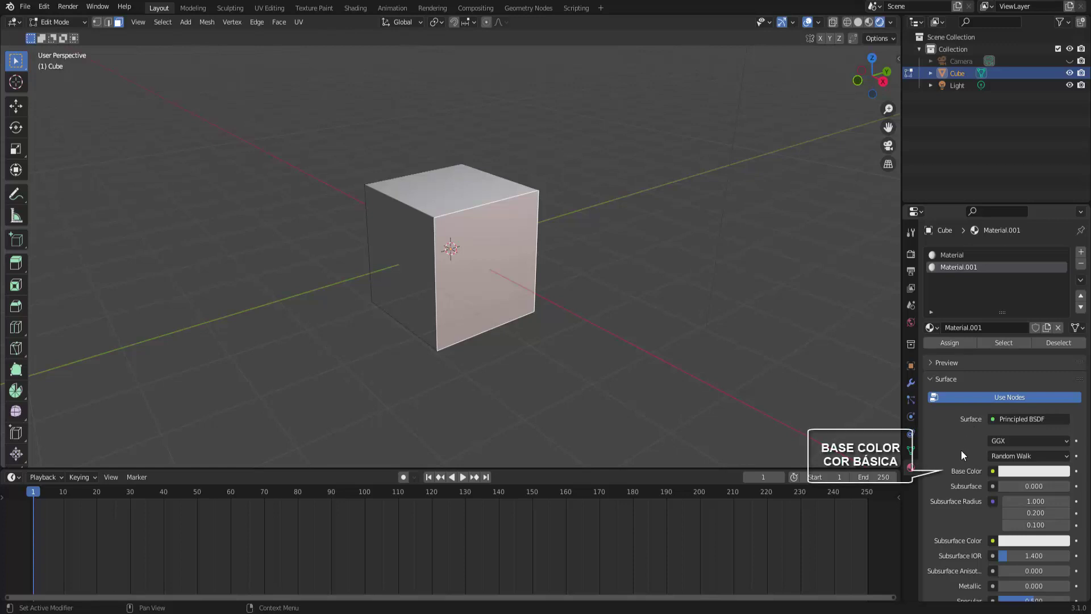
pyautogui.click(1030, 473)
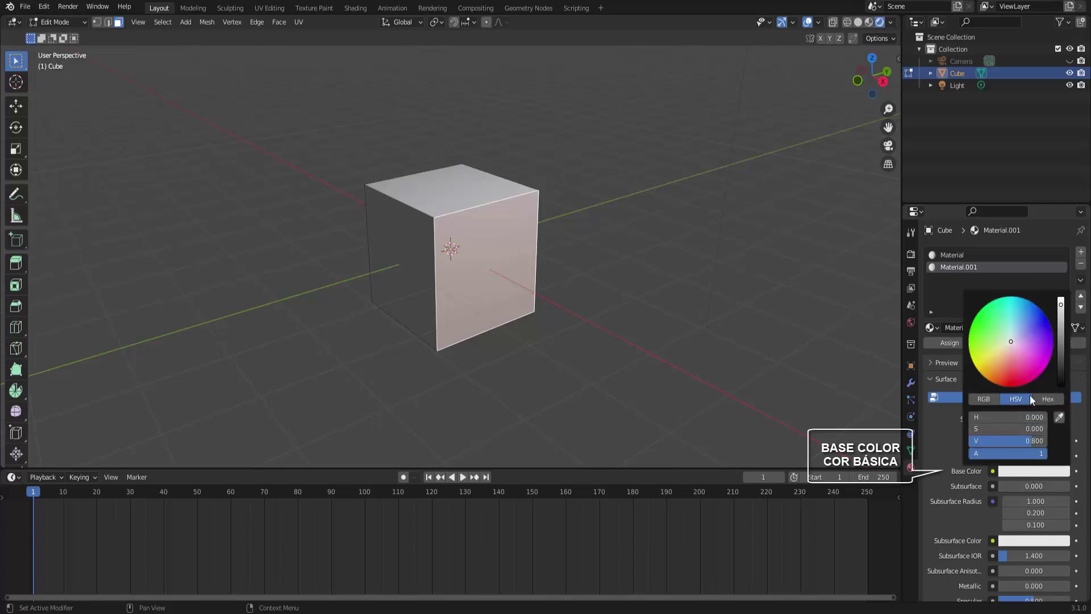
pyautogui.click(984, 373)
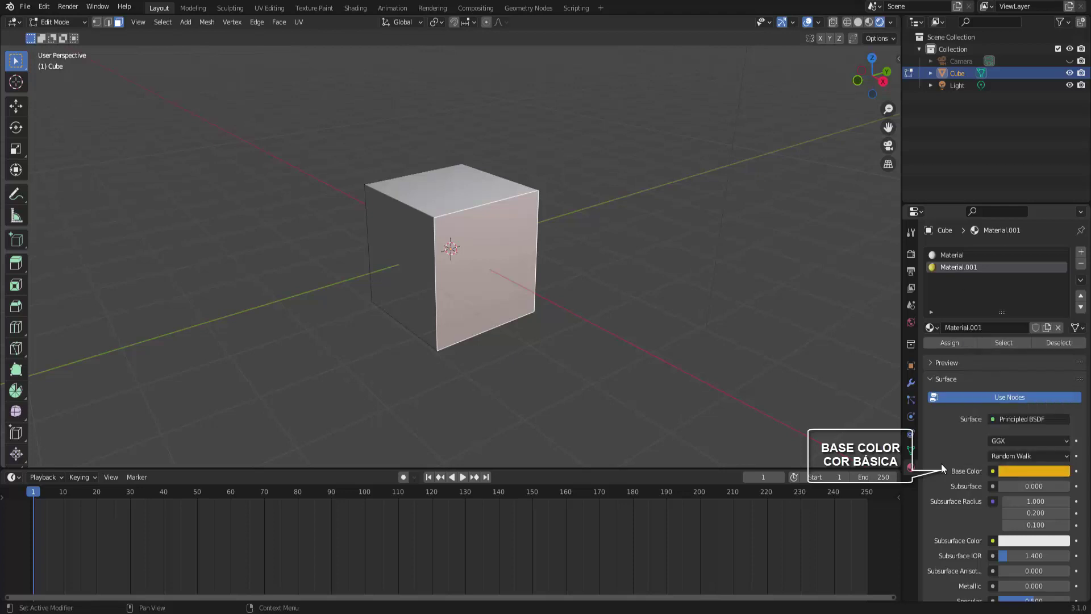
# Step: Rename the orange material "laranja" and assign it to the selected side face
pyautogui.doubleClick(948, 268)
pyautogui.write('laranja')
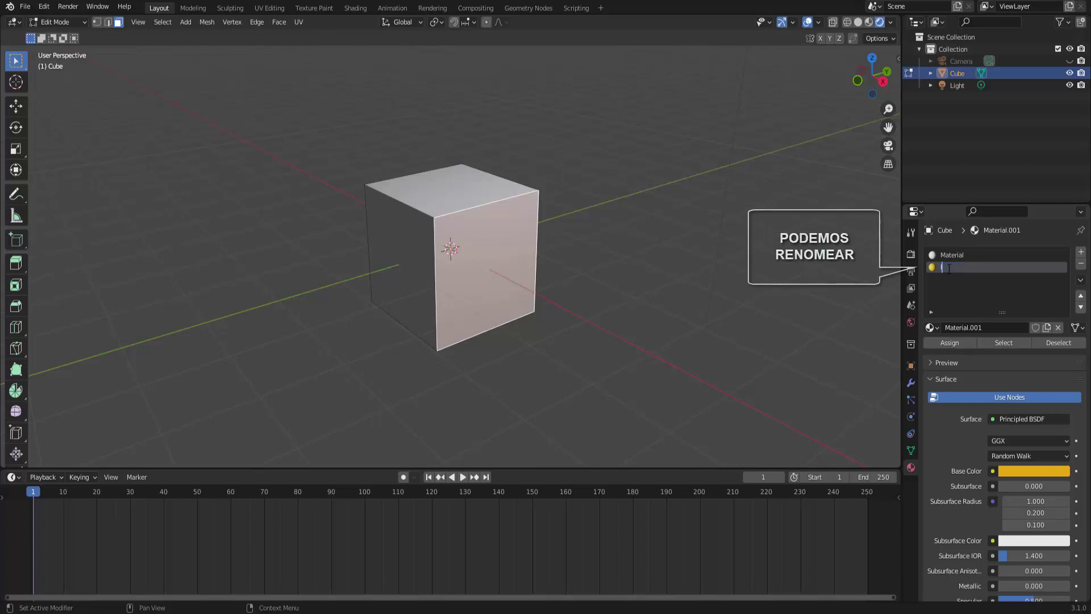
pyautogui.press('Return')
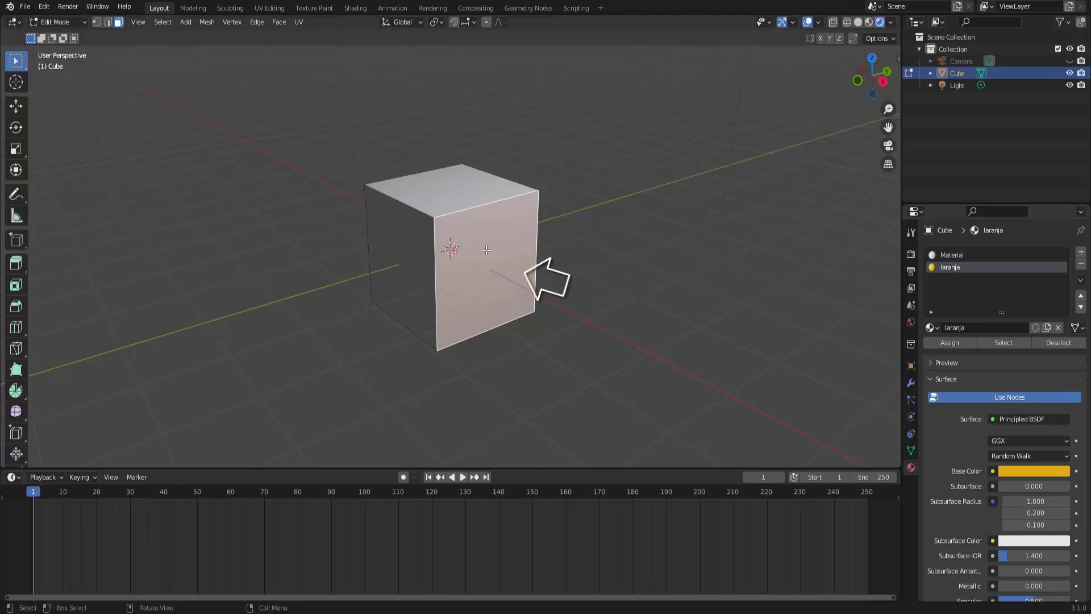
pyautogui.click(950, 342)
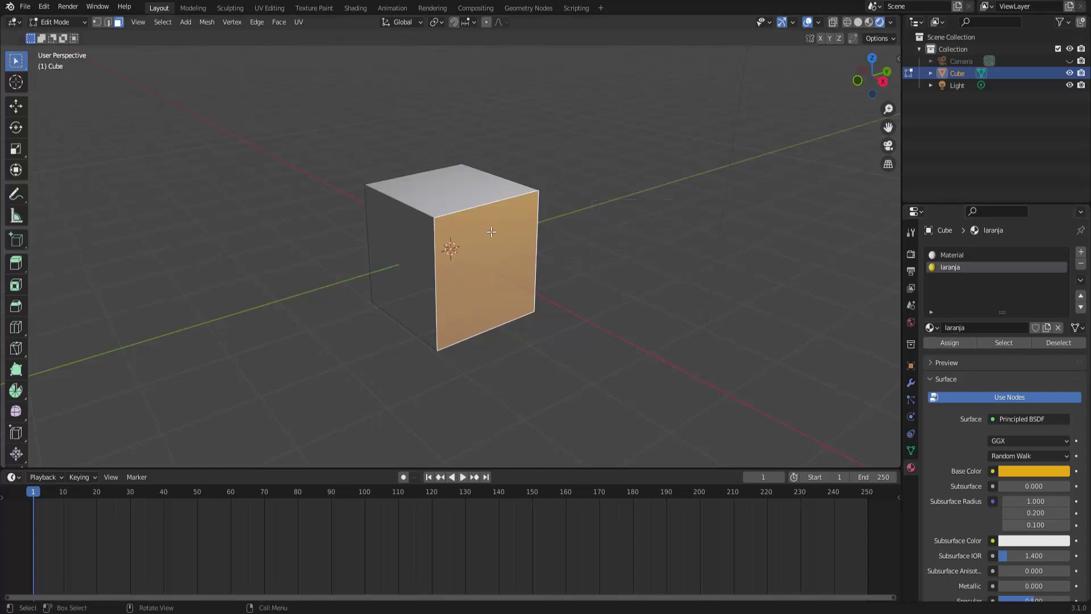
# Step: Select the cube's top face and add a new material in a third slot with a light blue base color (H 0.529, S 0.937, V 0.800)
pyautogui.click(447, 180)
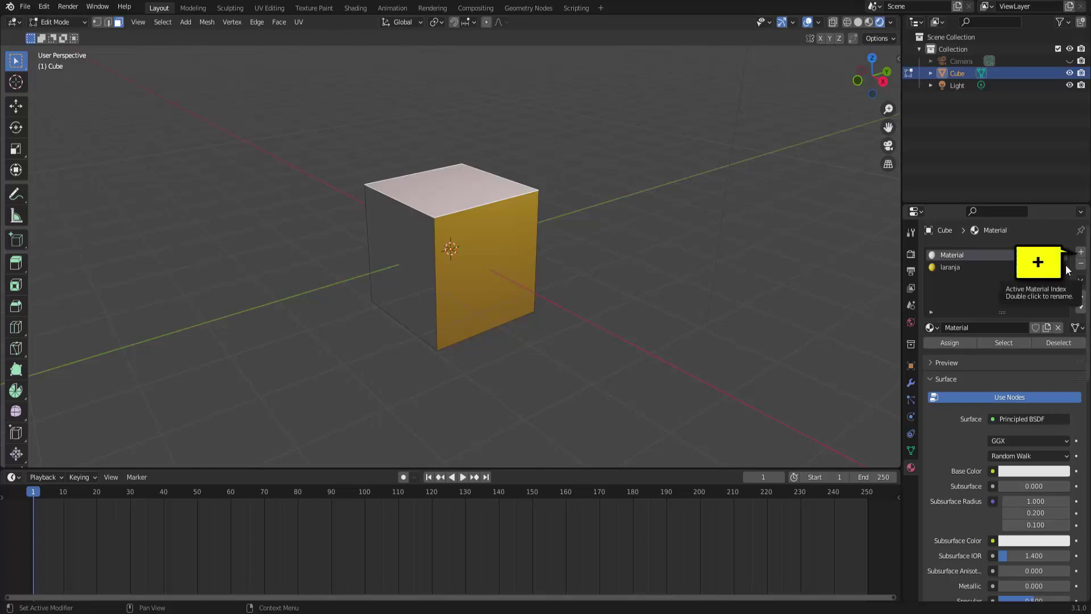
pyautogui.click(1081, 252)
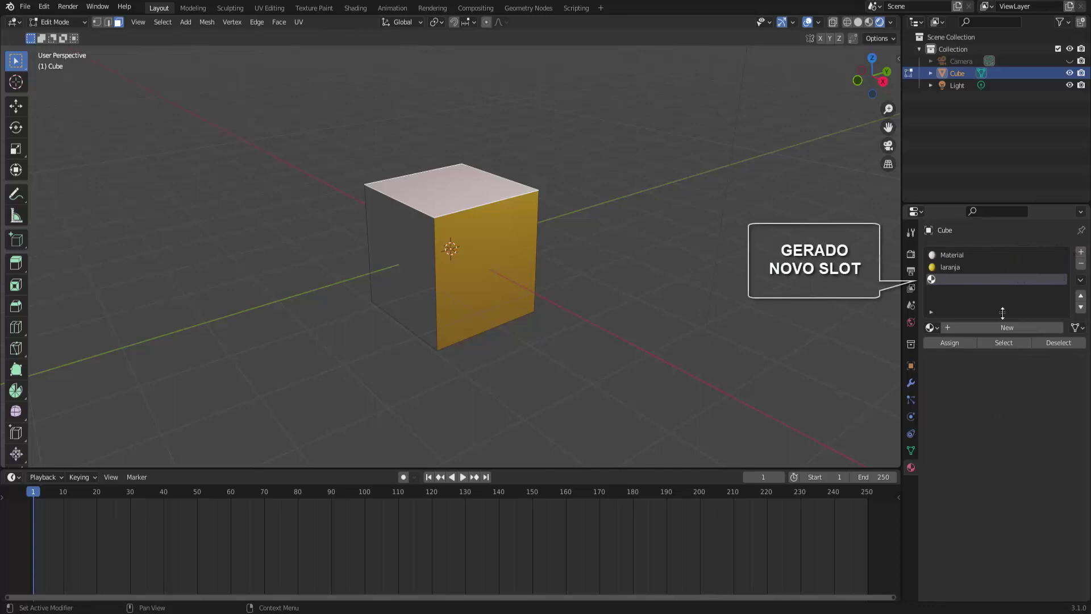
pyautogui.click(1014, 327)
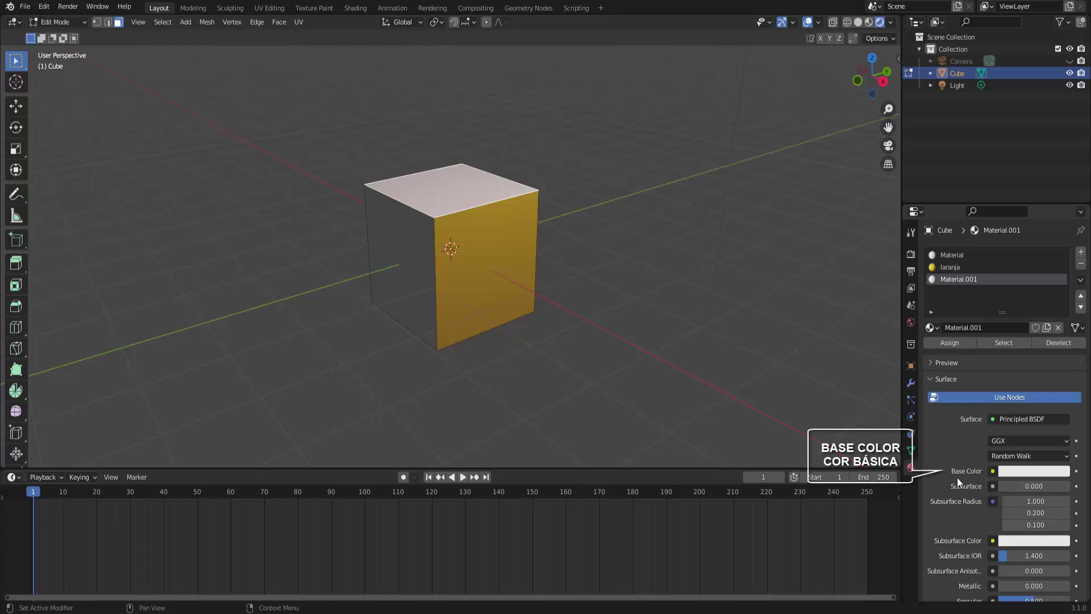
pyautogui.click(1029, 472)
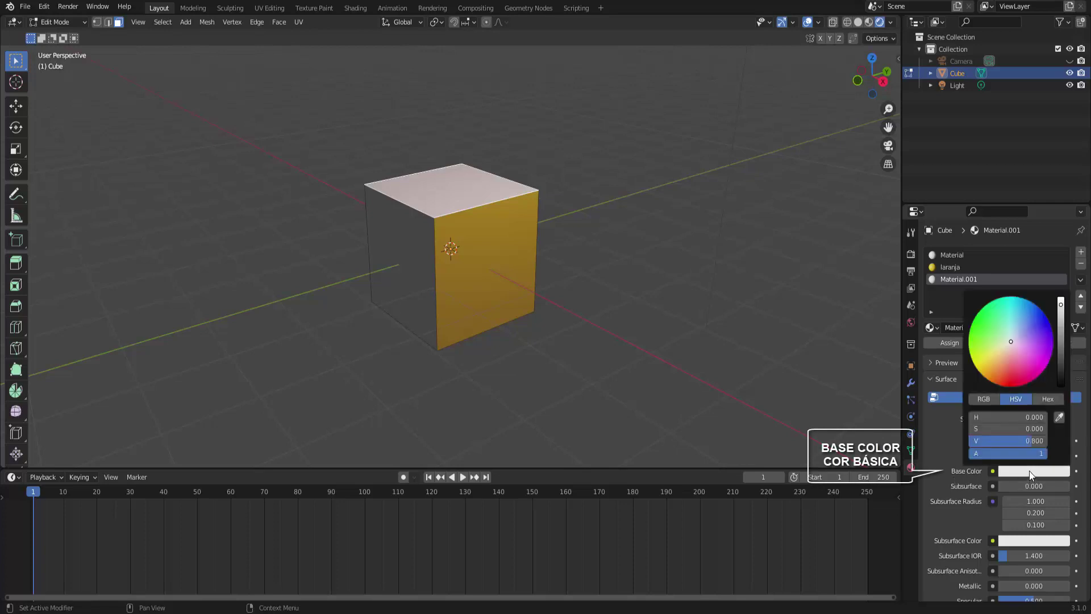
pyautogui.click(1014, 309)
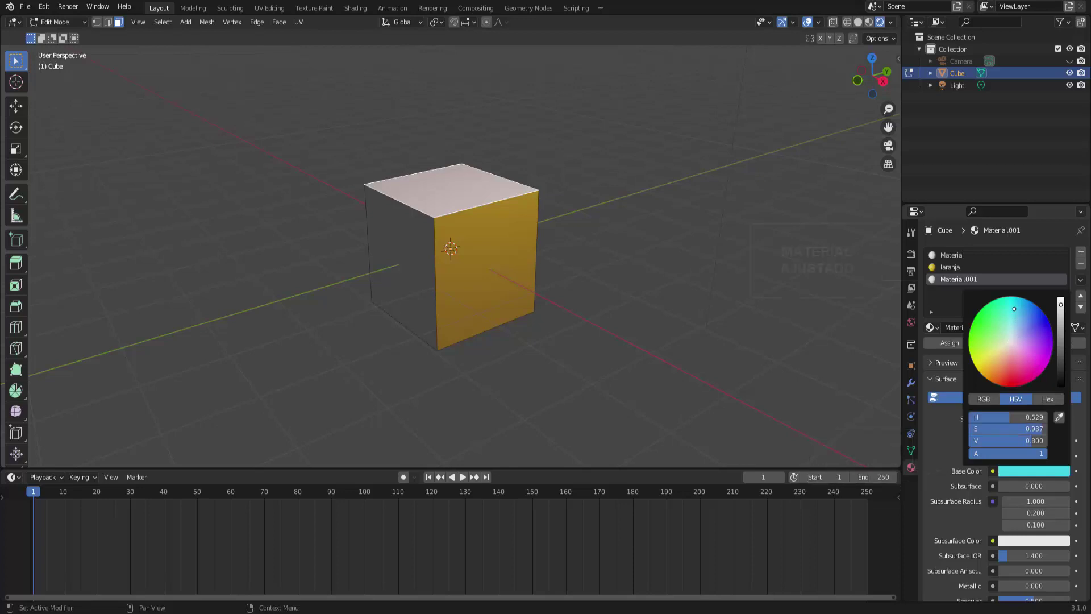
# Step: Rename the light blue material "azul claro" and assign it to the selected top face
pyautogui.doubleClick(945, 277)
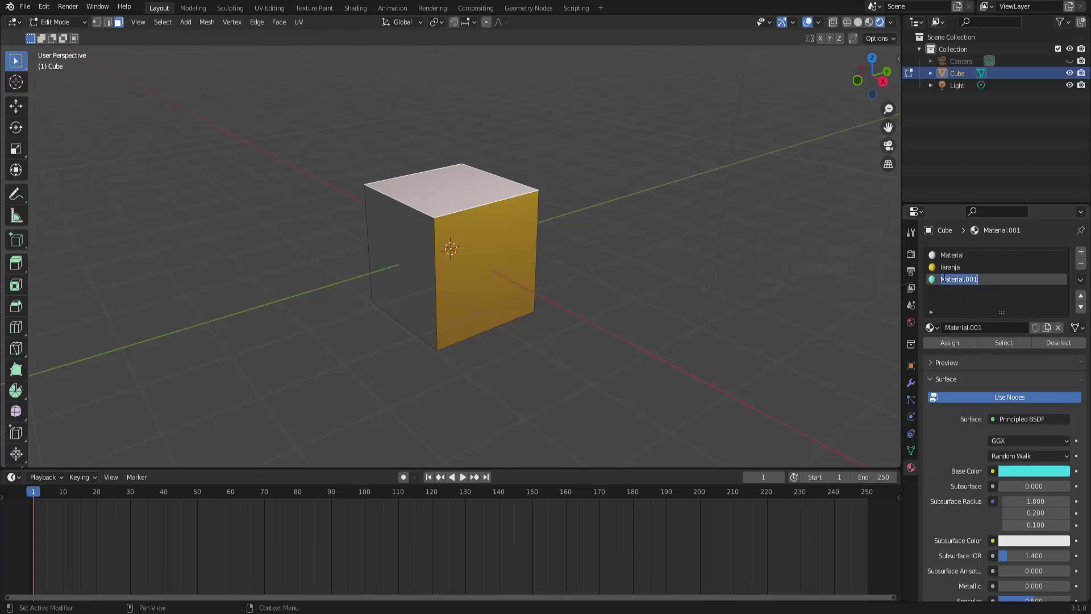
pyautogui.write('azu')
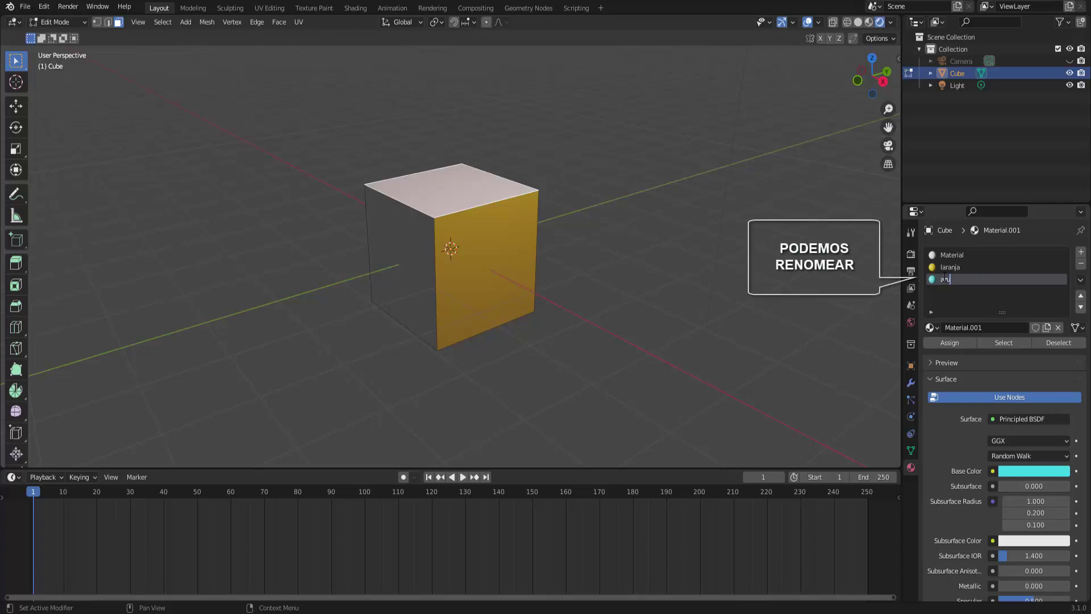
pyautogui.write('l claro')
pyautogui.press('Return')
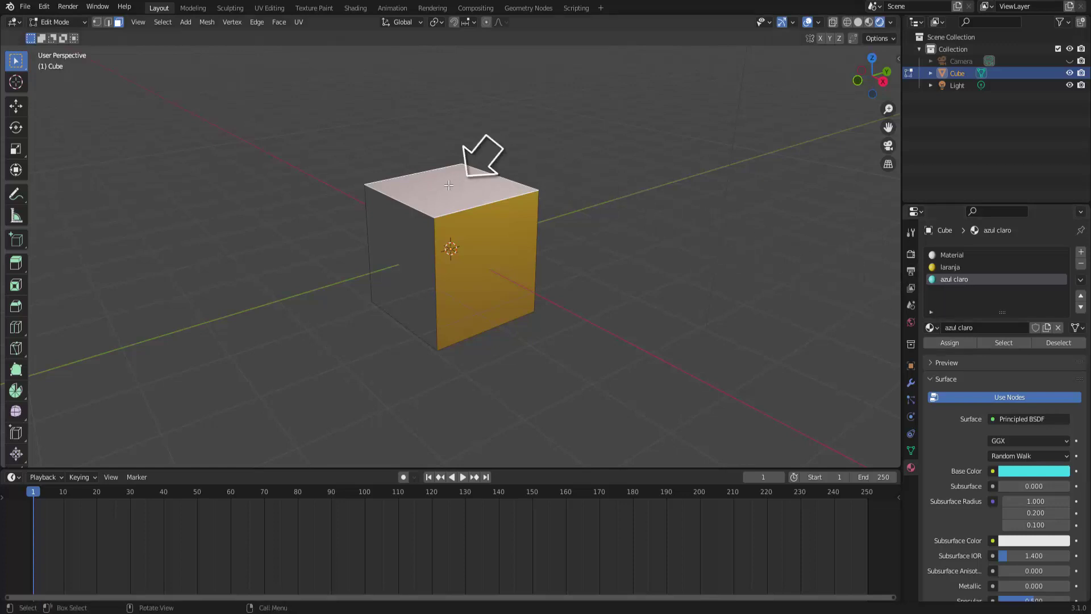
pyautogui.click(943, 343)
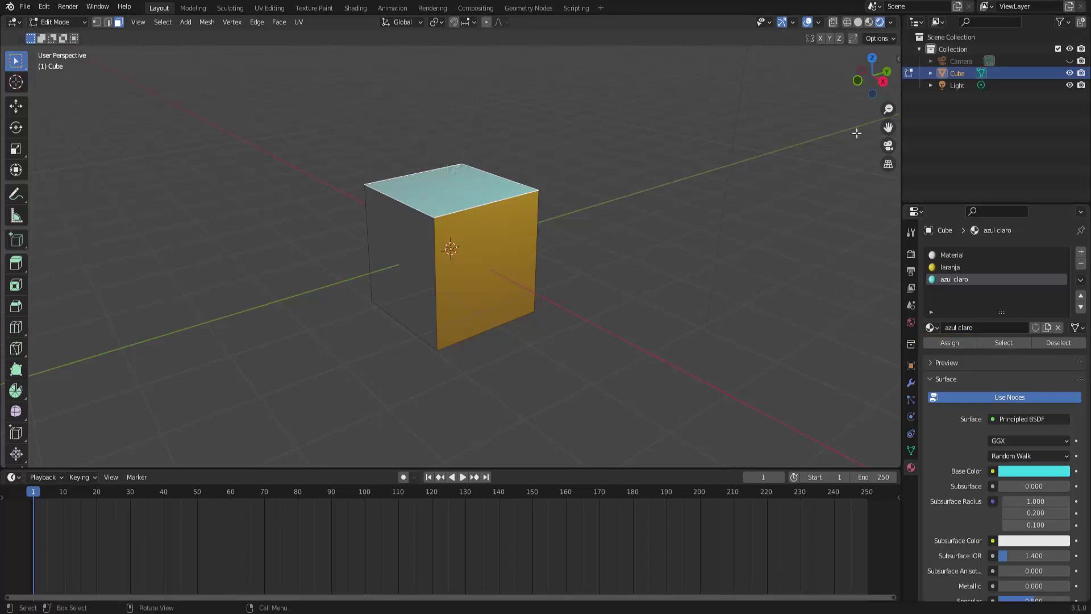
# Step: Select the cube's +Y side face and add a new material in a fourth slot with a green base color (H 0.333, S 0.987, V 0.800)
pyautogui.moveTo(864, 90); pyautogui.dragTo(786, 73)
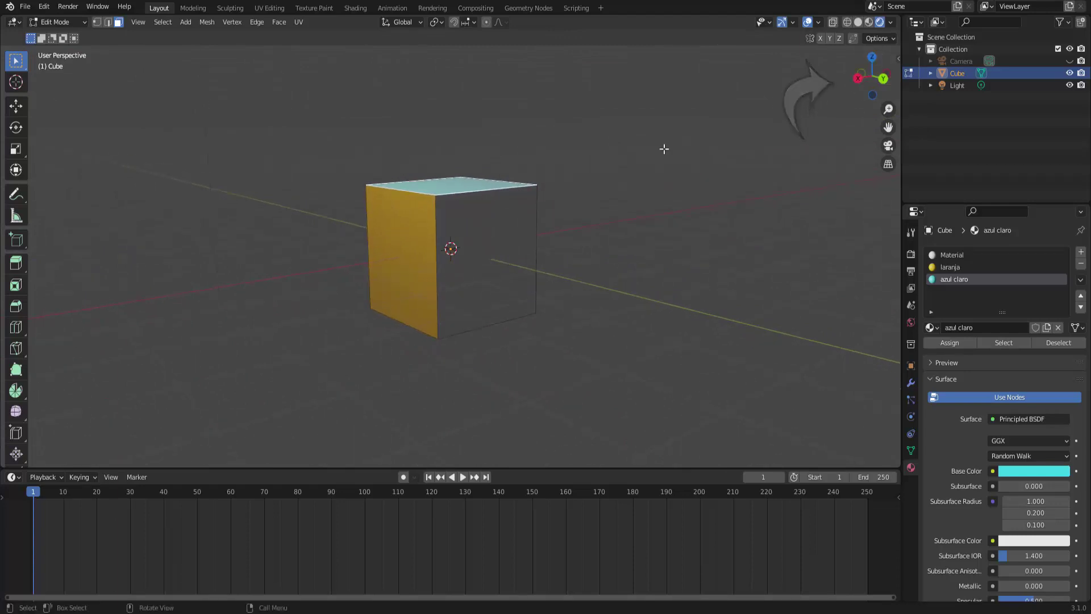
pyautogui.click(497, 223)
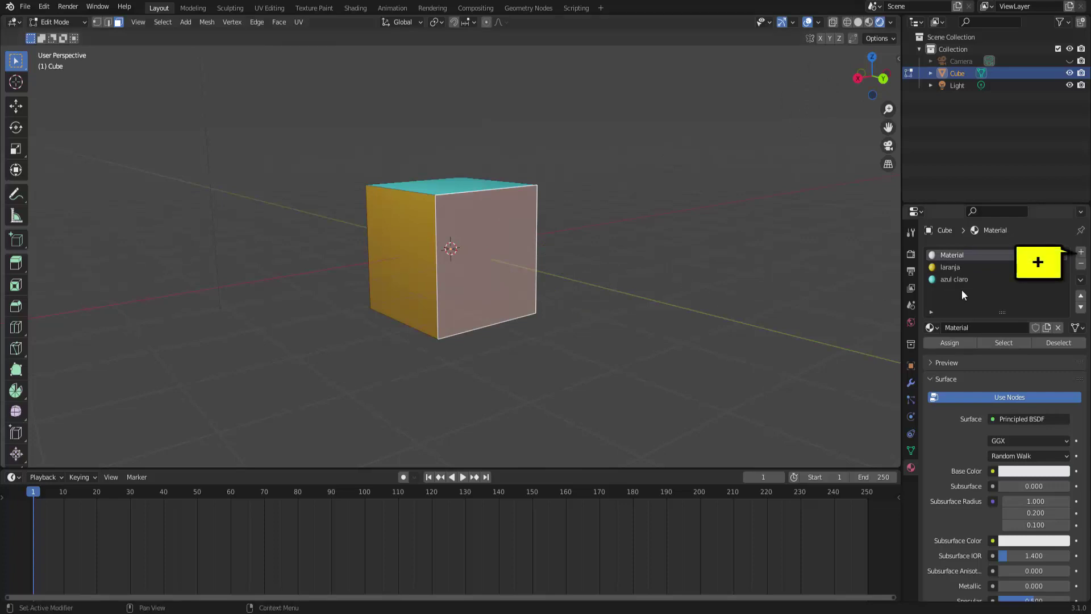
pyautogui.click(1081, 253)
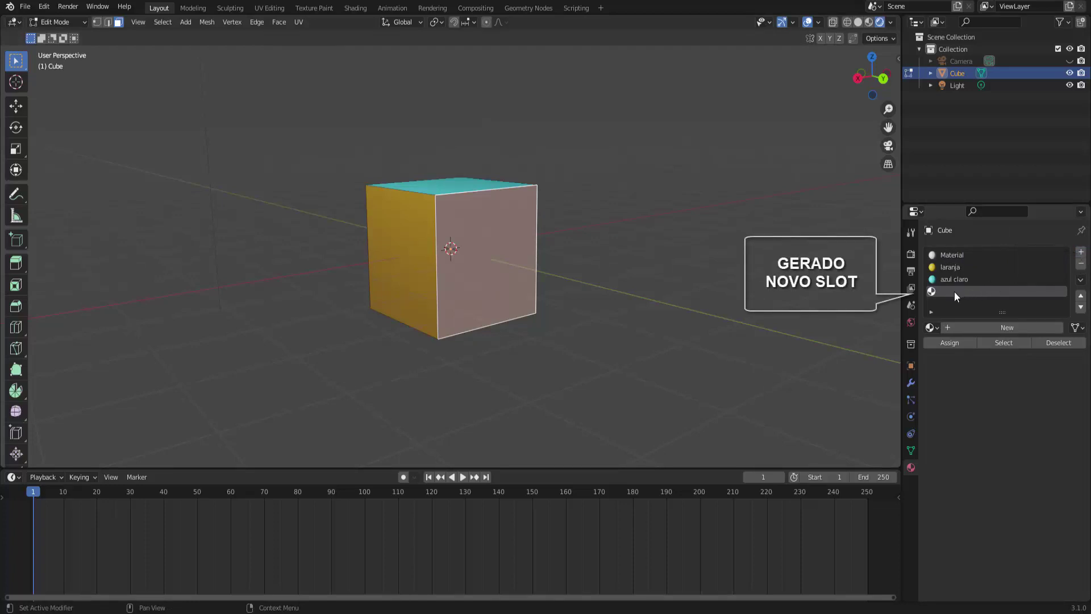
pyautogui.click(1007, 328)
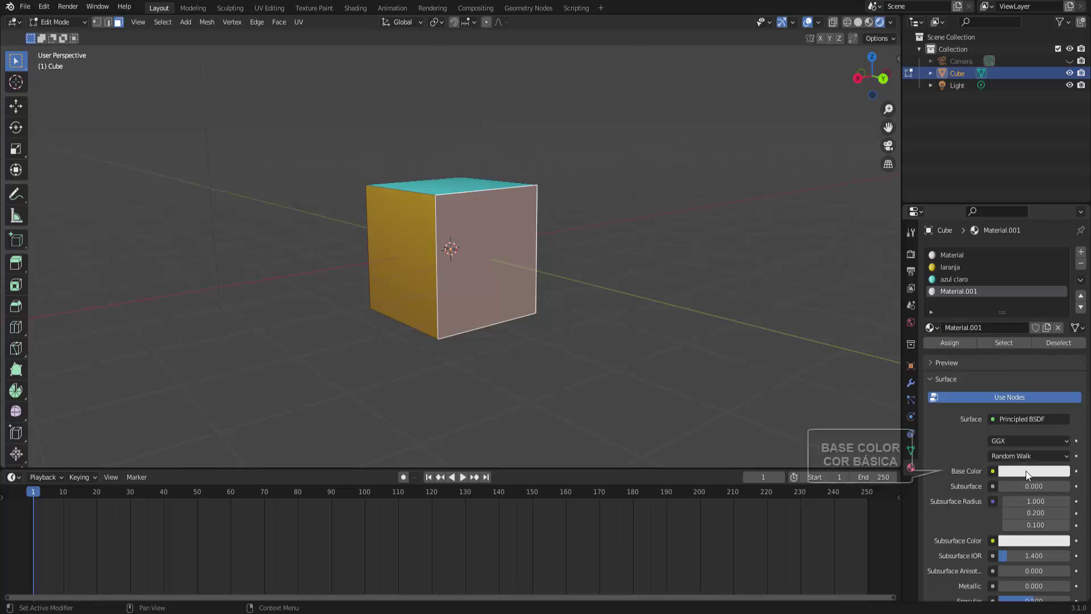
pyautogui.click(1042, 472)
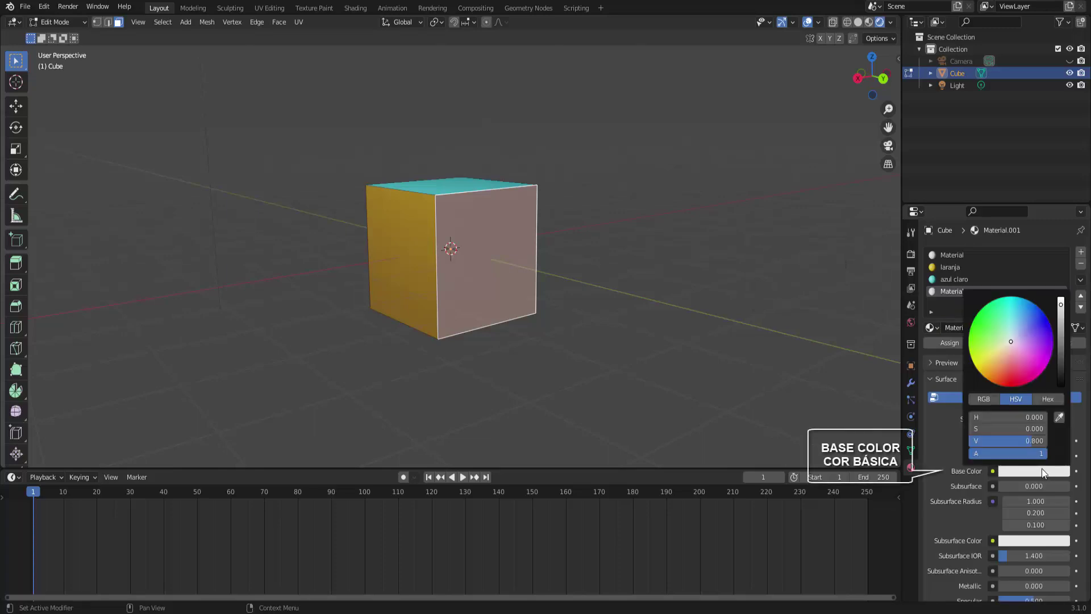
pyautogui.click(979, 321)
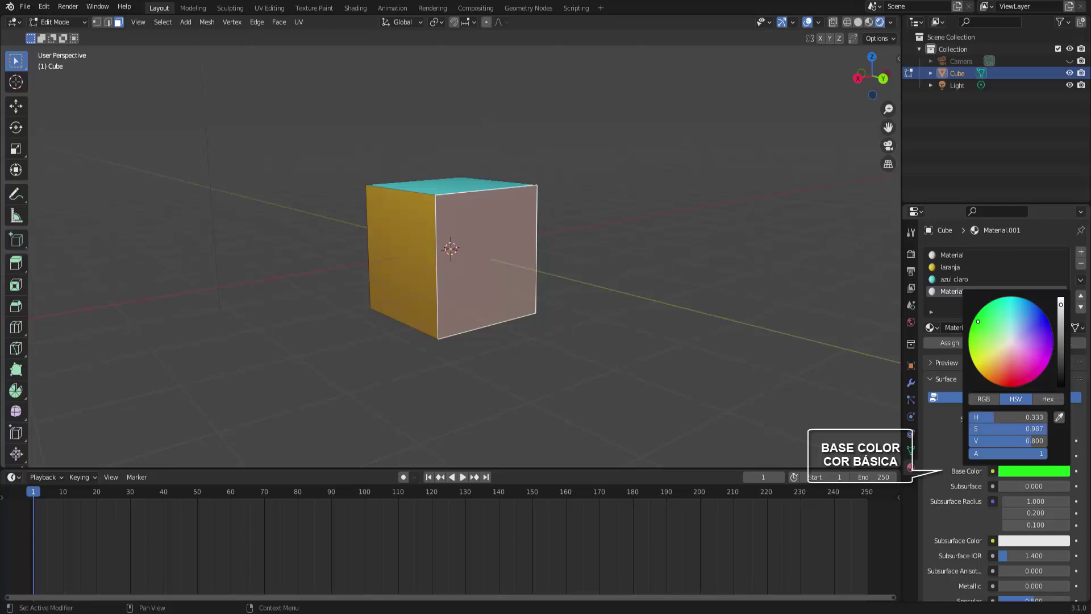
# Step: Rename the green material "verde" and assign it to the selected +Y side face
pyautogui.doubleClick(945, 291)
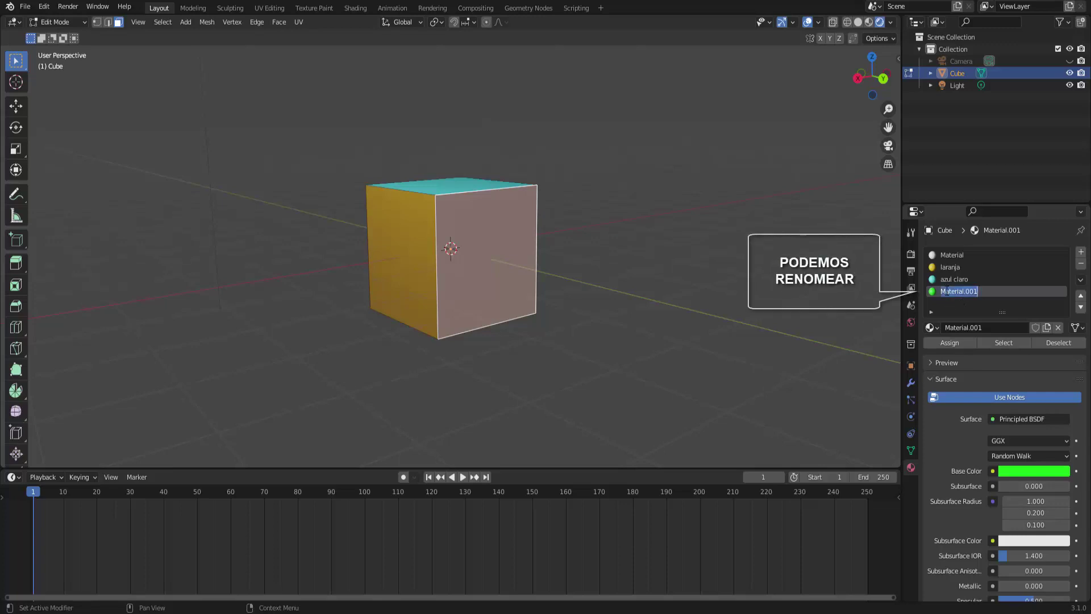
pyautogui.write('verd')
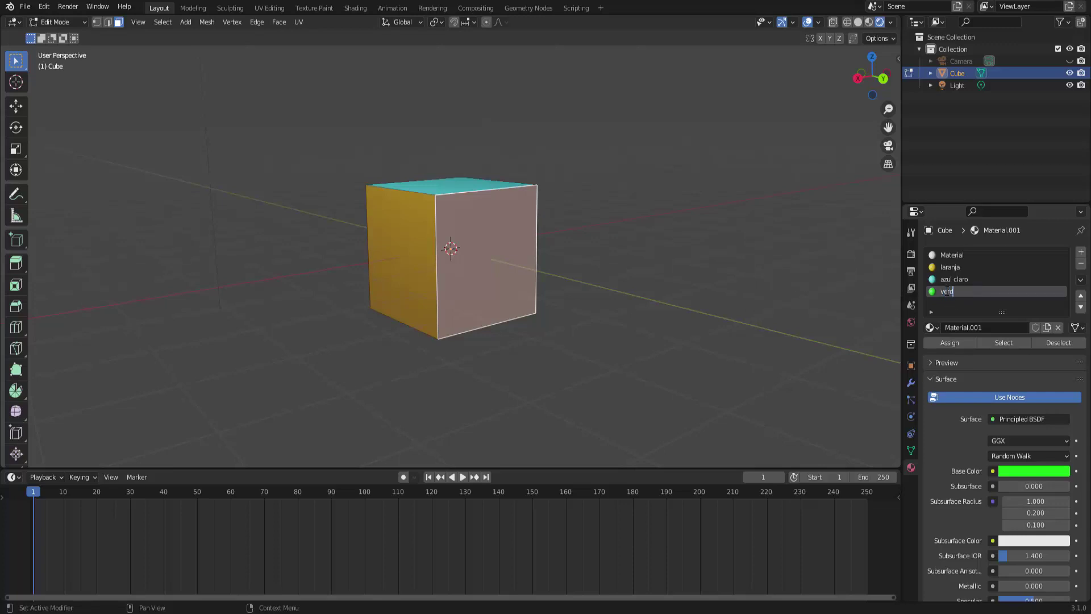
pyautogui.write('e')
pyautogui.press('Return')
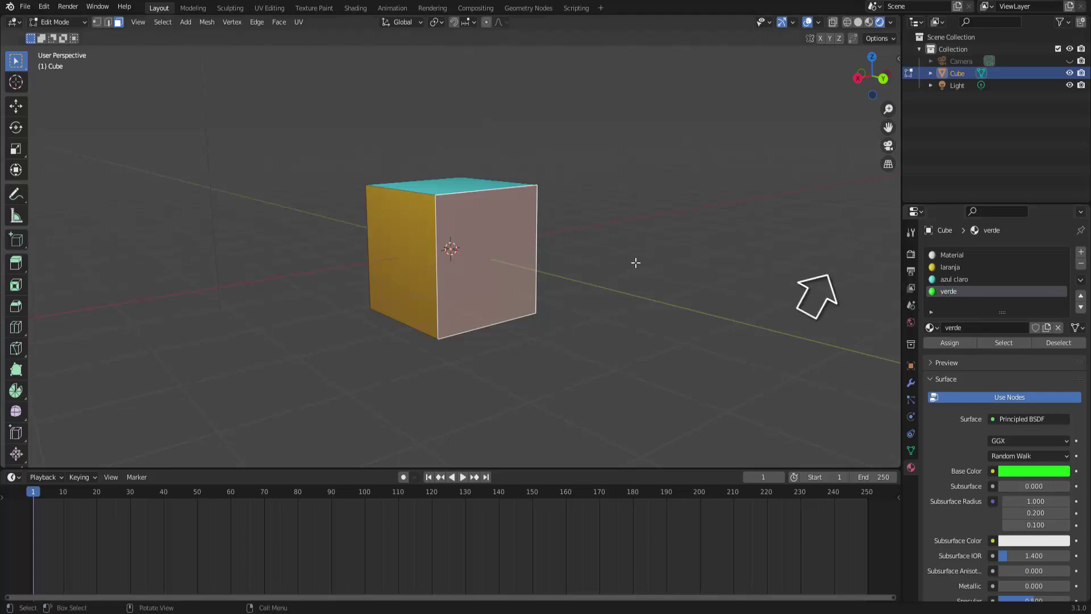
pyautogui.click(949, 342)
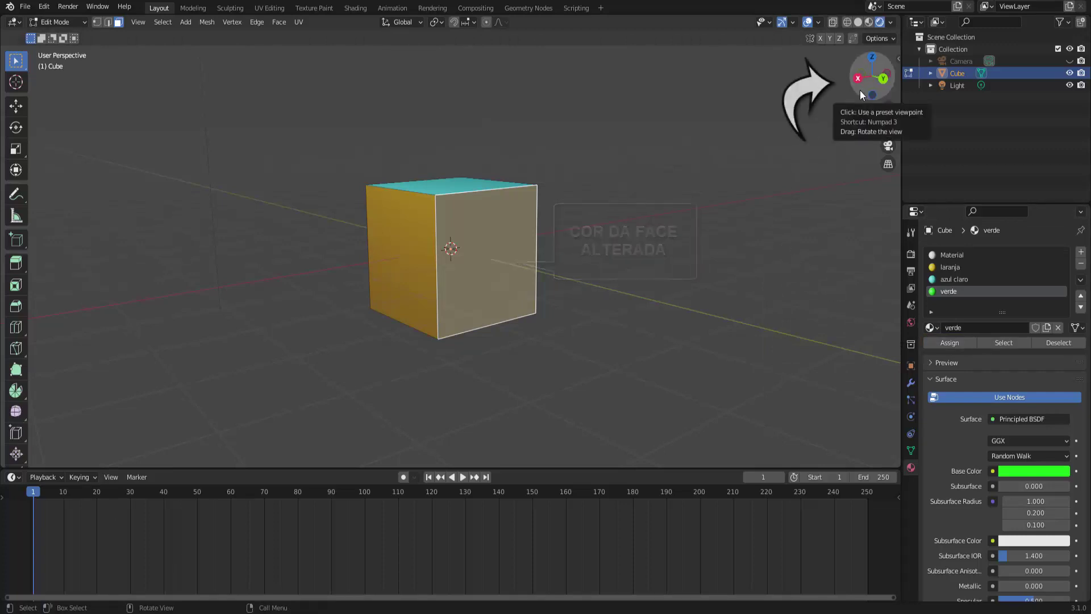
# Step: Select the cube's -X side face and add a new material in a fifth slot with a magenta base color
pyautogui.moveTo(861, 90); pyautogui.dragTo(806, 91)
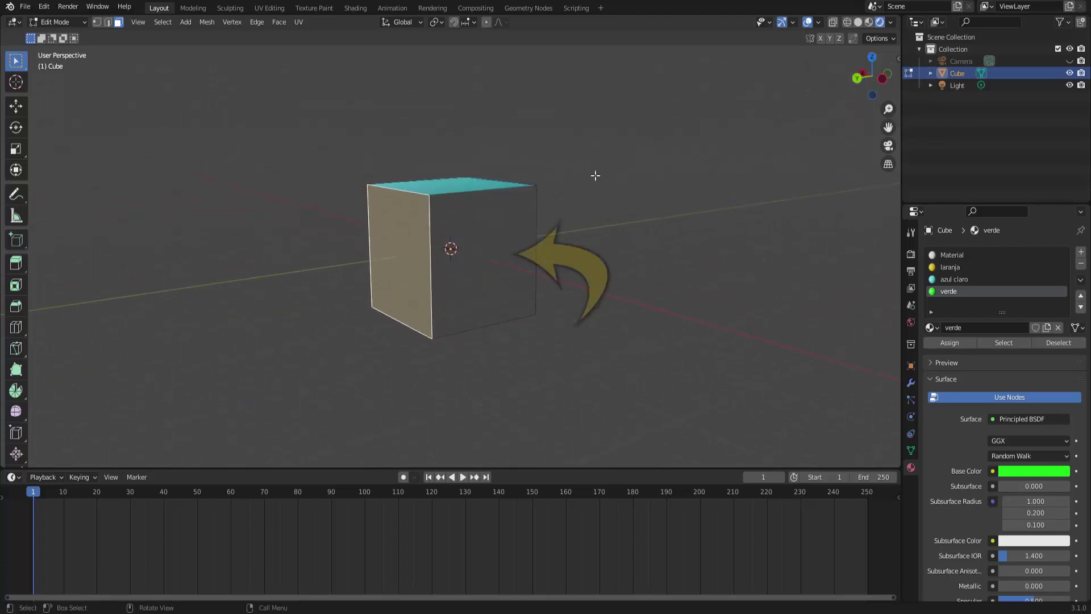
pyautogui.click(489, 241)
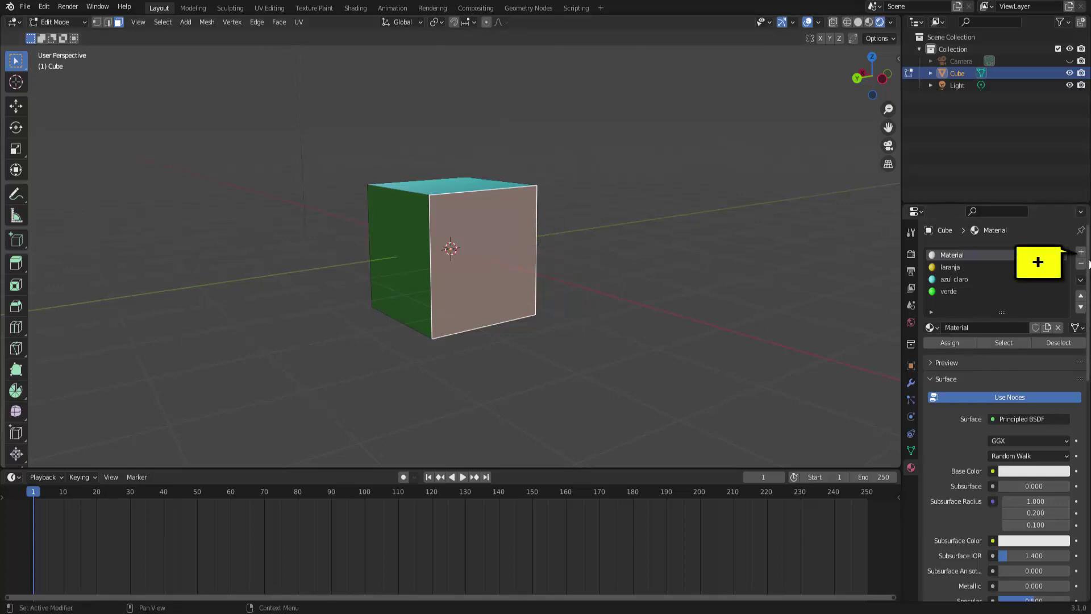
pyautogui.click(1080, 252)
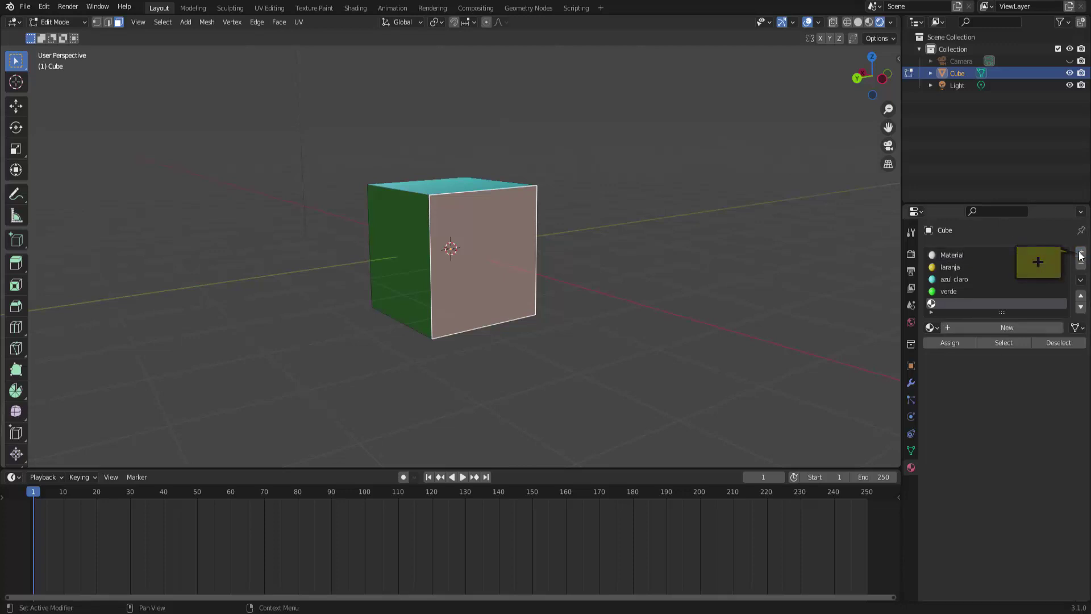
pyautogui.click(1001, 325)
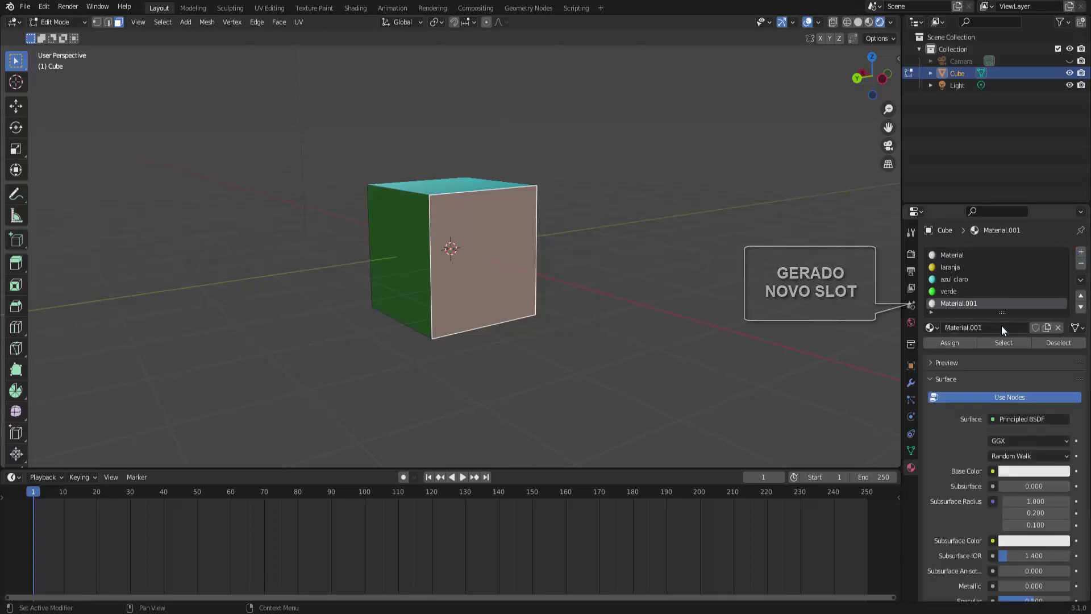
pyautogui.click(1027, 471)
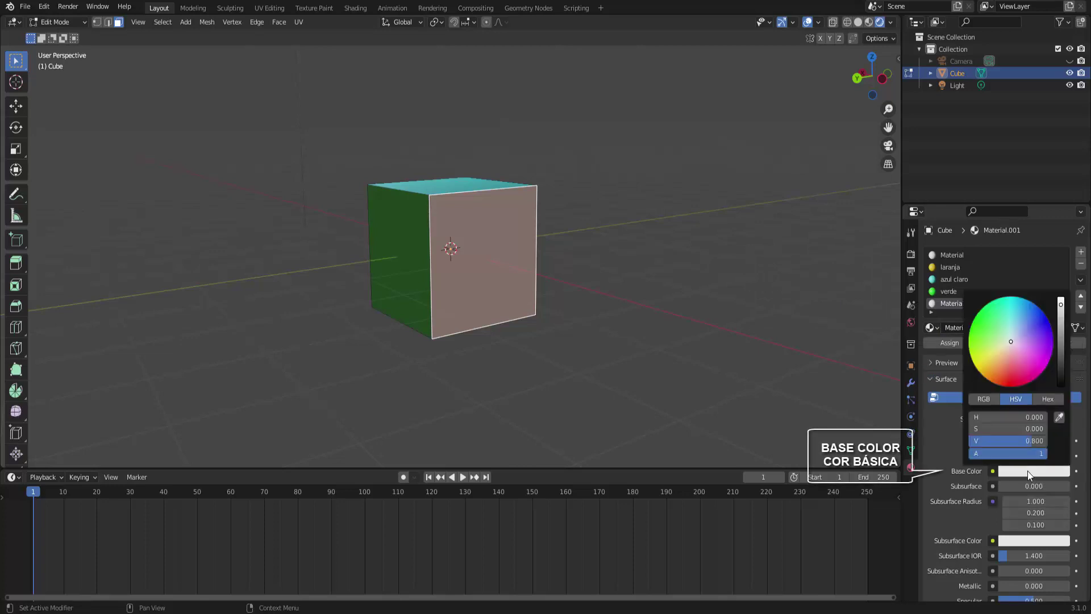
pyautogui.click(1037, 361)
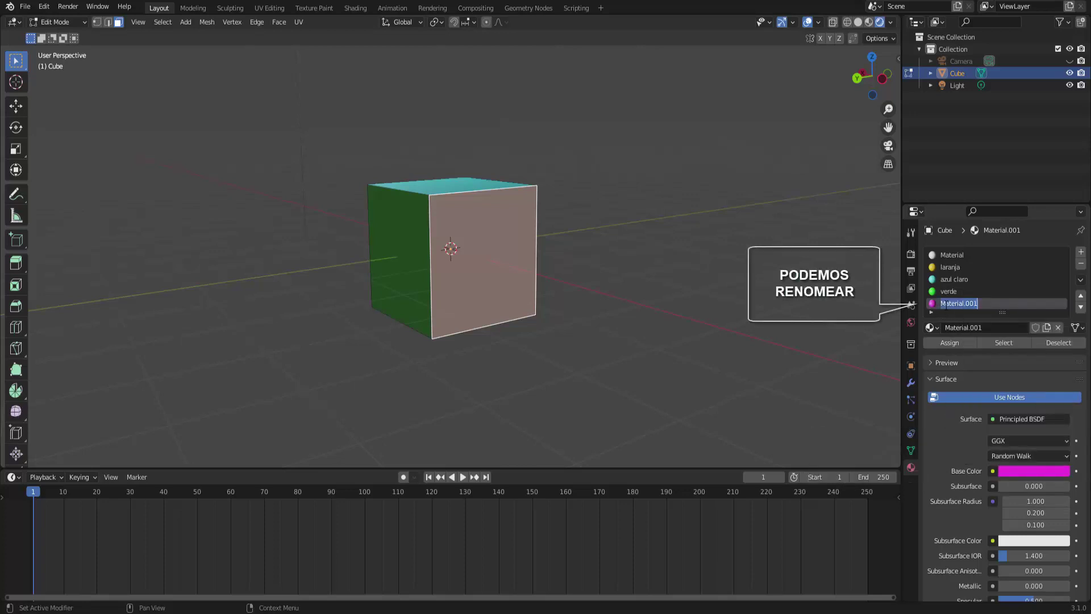
# Step: Name the new fifth-slot material "magenta" and assign it to the selected -X side face
pyautogui.write('magenta')
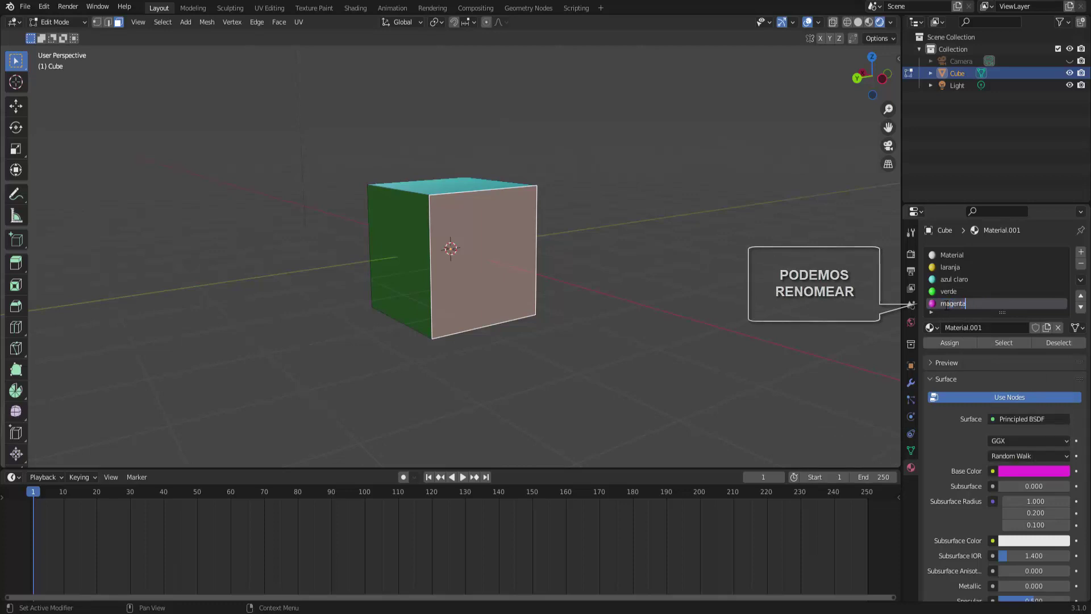
pyautogui.press('Return')
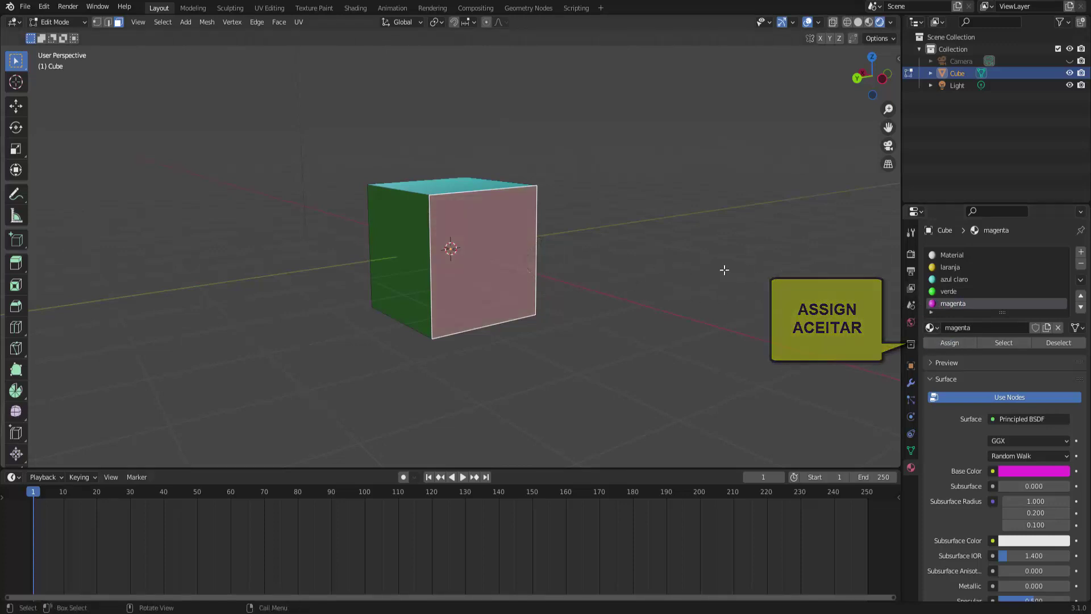
# Step: Select the cube's -Y side face and add a new material in a sixth slot with a red base color (H 0.005, S 0.989, V 0.800)
pyautogui.moveTo(723, 258); pyautogui.dragTo(591, 268, button='middle')
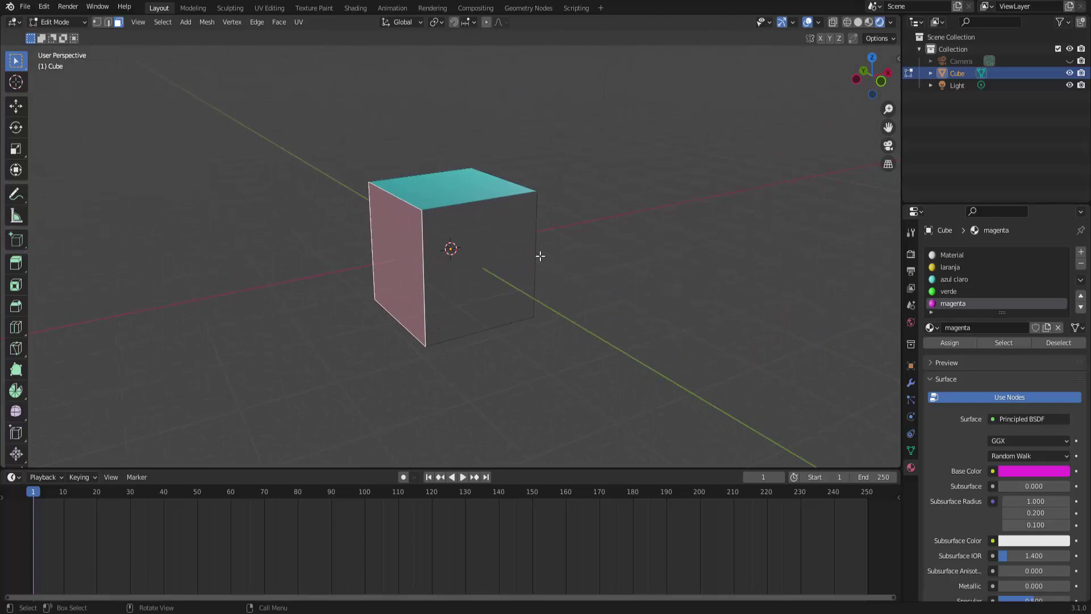
pyautogui.click(500, 247)
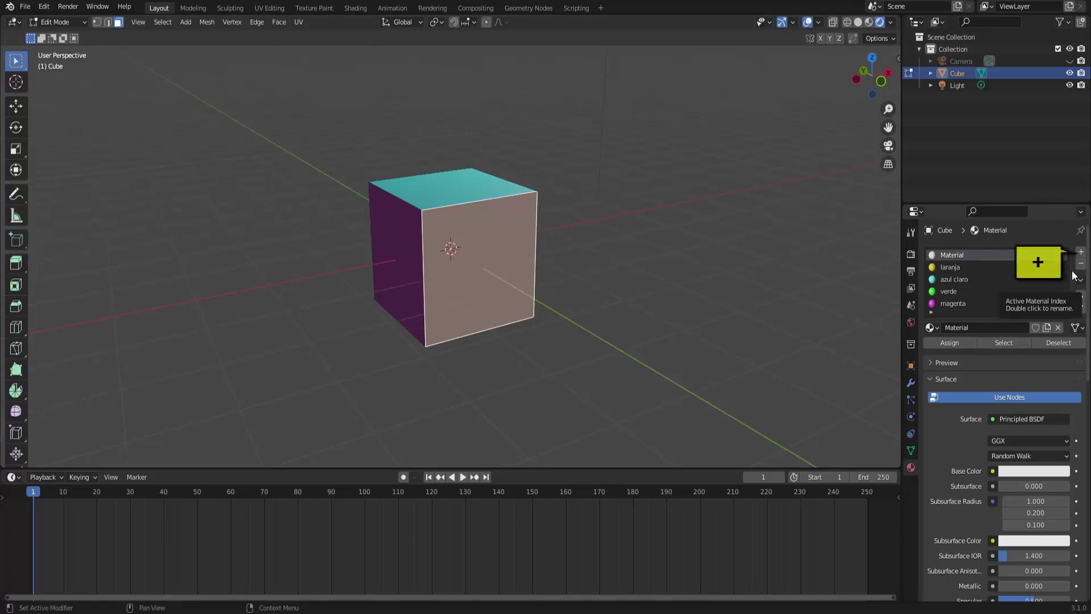
pyautogui.click(1081, 253)
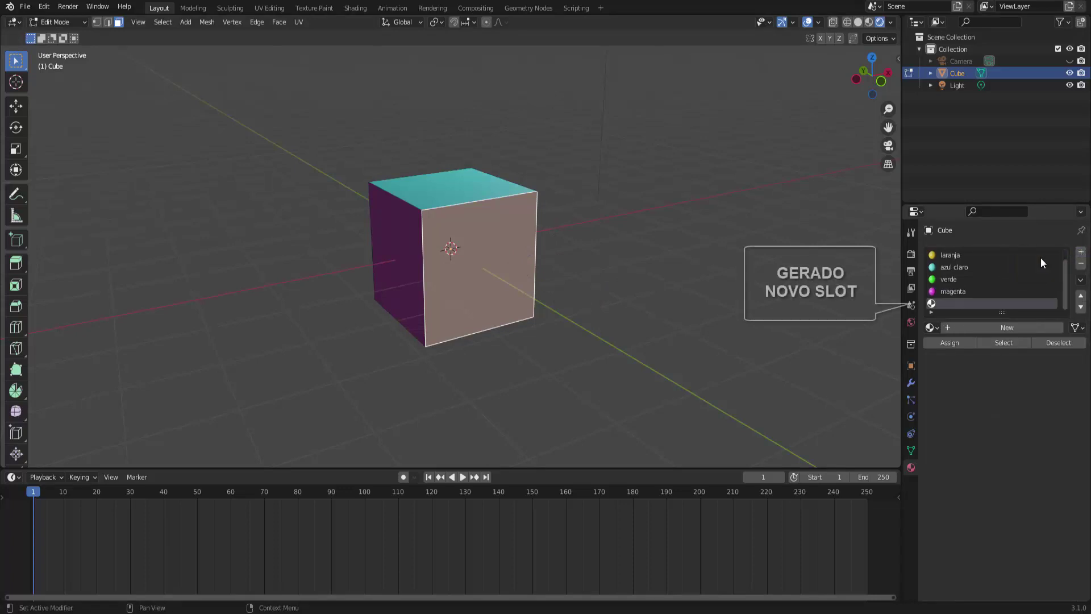
pyautogui.click(1006, 328)
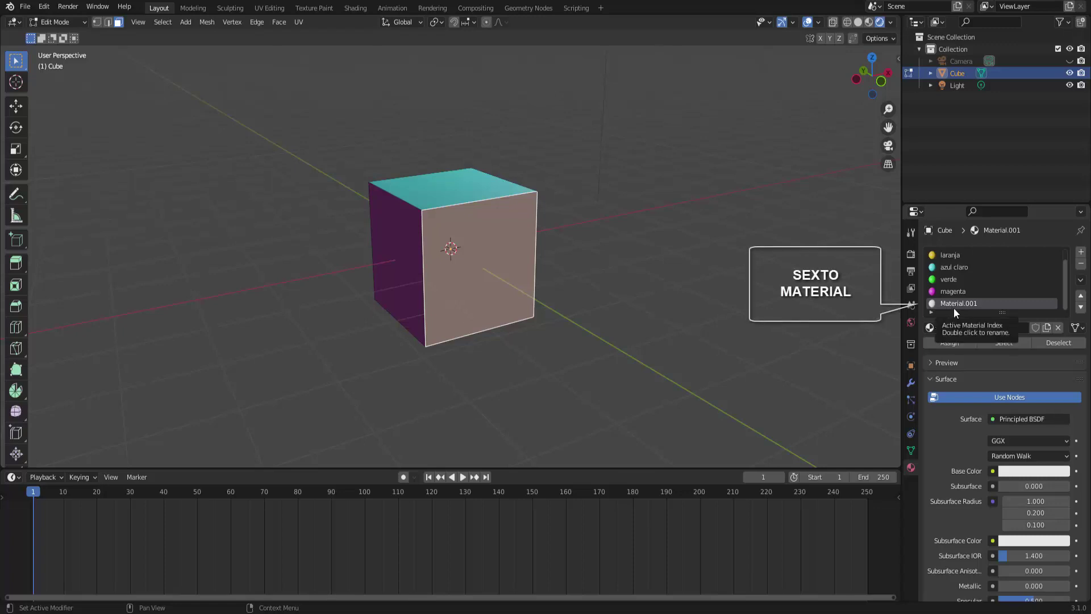
pyautogui.click(1032, 469)
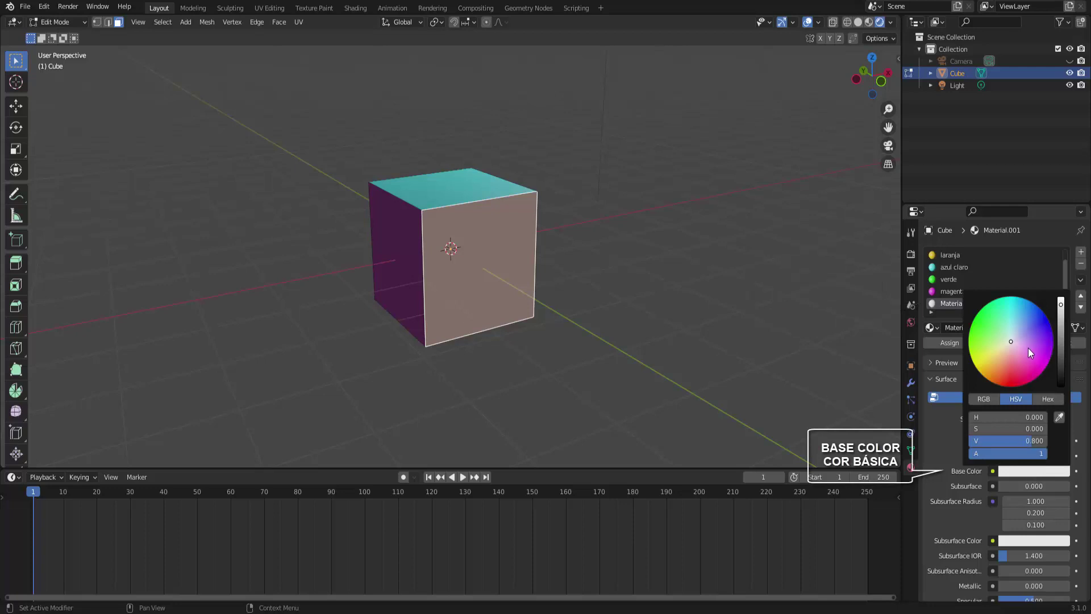
pyautogui.click(1006, 381)
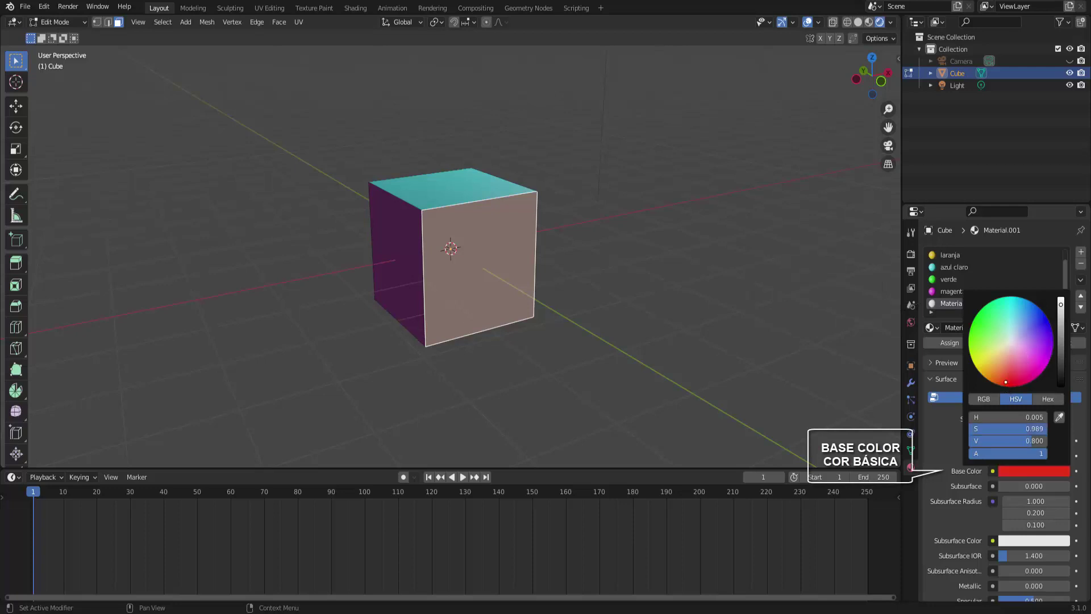
# Step: Rename the red material "vermelho" and assign it to the selected -Y side face
pyautogui.doubleClick(956, 303)
pyautogui.write('ver')
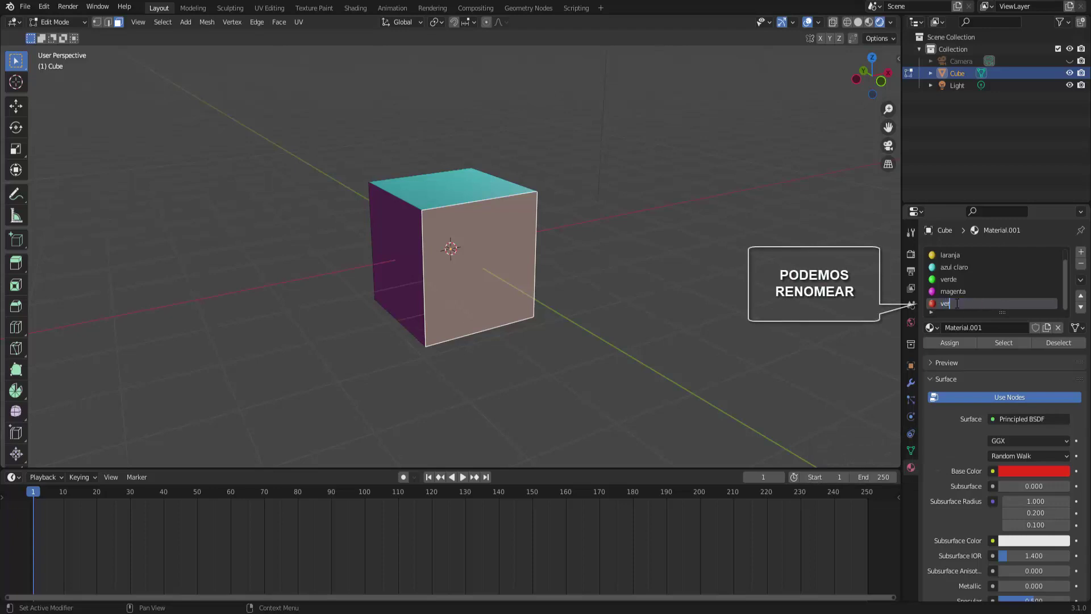
pyautogui.write('melho')
pyautogui.press('Return')
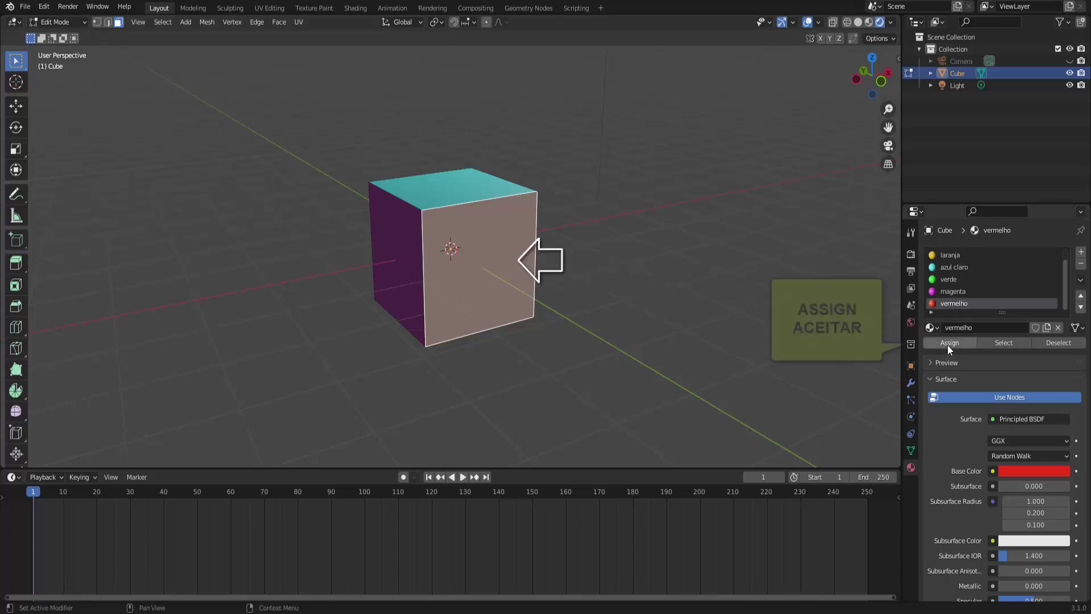
# Step: Return the cube to Object Mode and switch the viewport shading to Material Preview
pyautogui.moveTo(691, 282); pyautogui.dragTo(587, 305, button='middle')
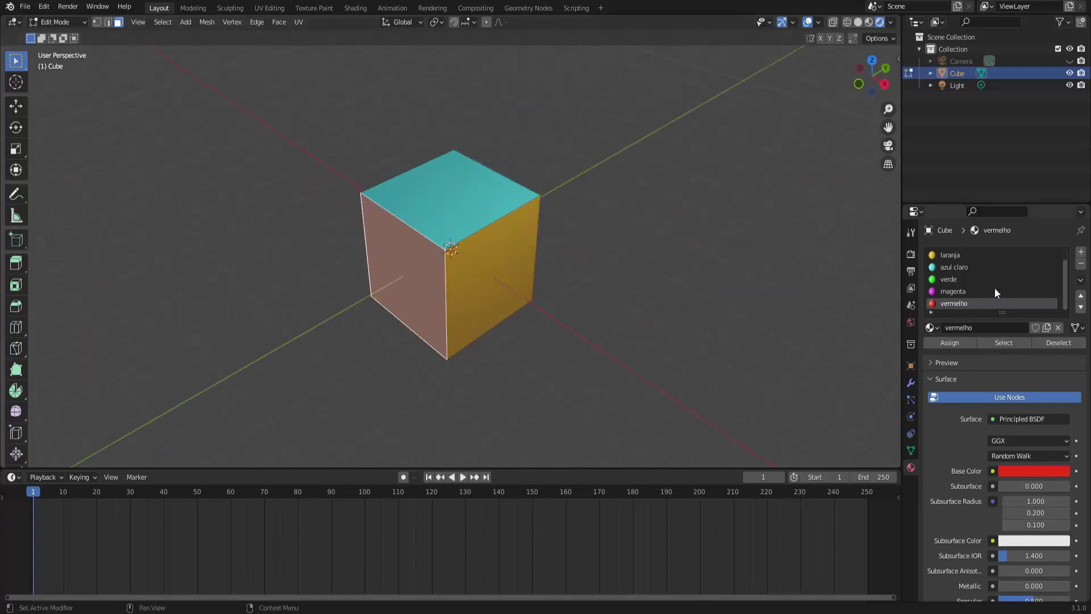
pyautogui.scroll(1, 1000, 289)
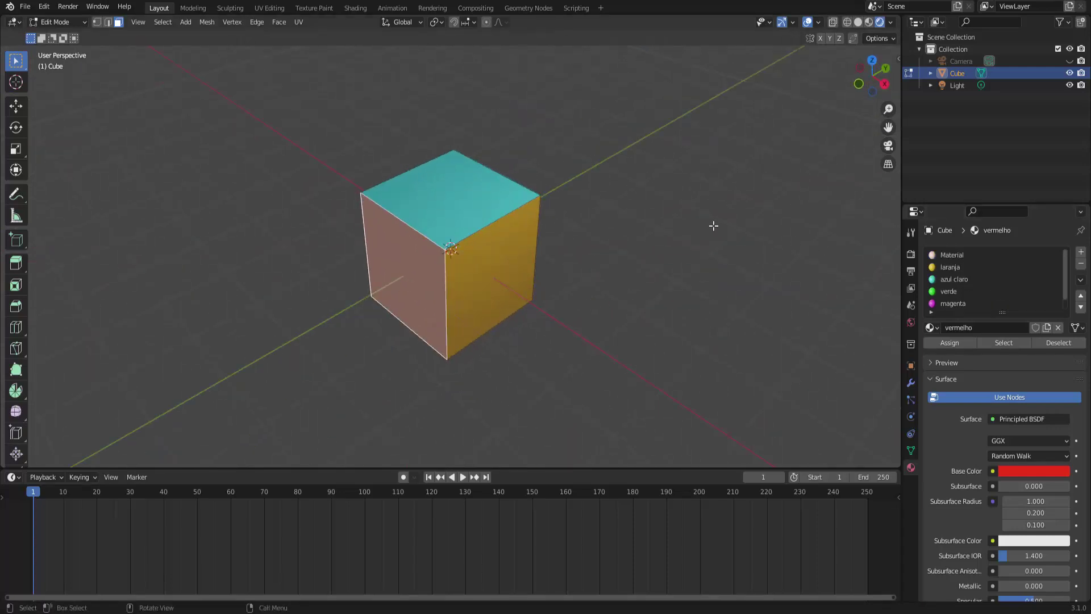
pyautogui.click(65, 25)
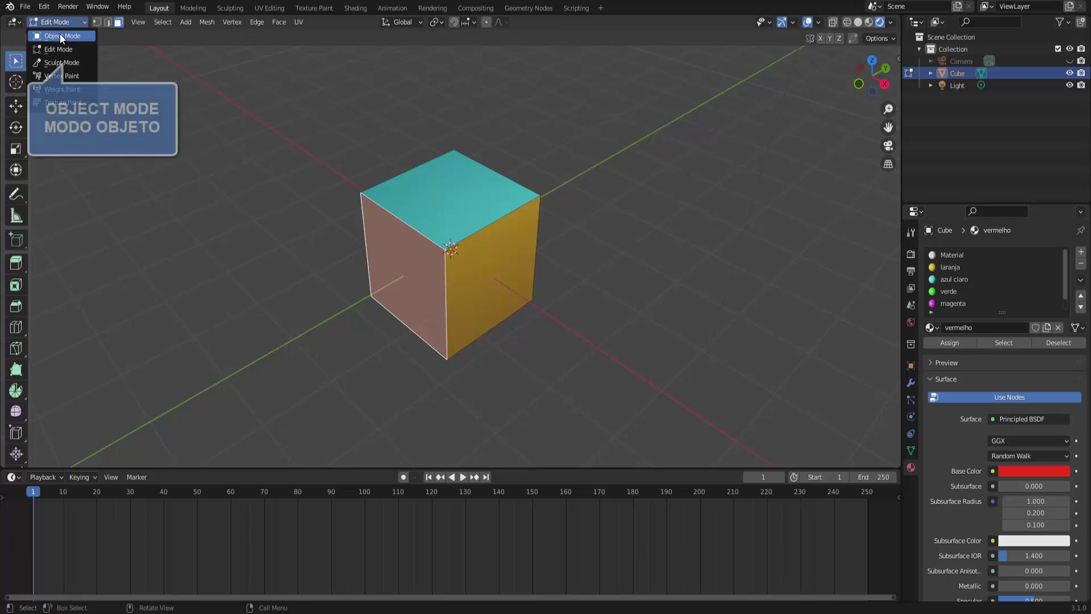
pyautogui.click(59, 33)
pyautogui.moveTo(710, 250); pyautogui.dragTo(753, 221, button='middle')
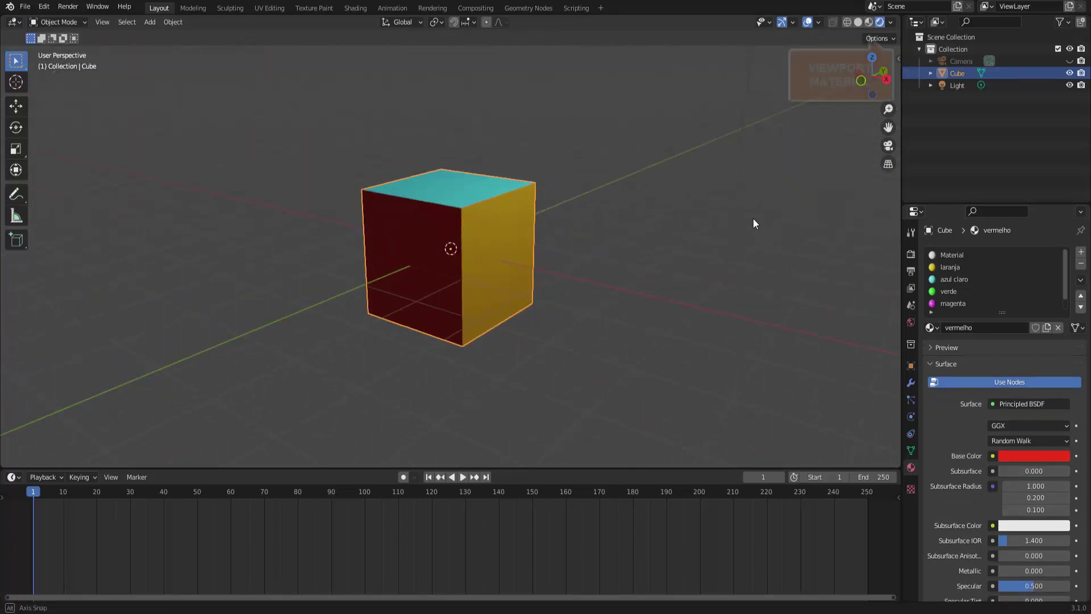
pyautogui.click(868, 23)
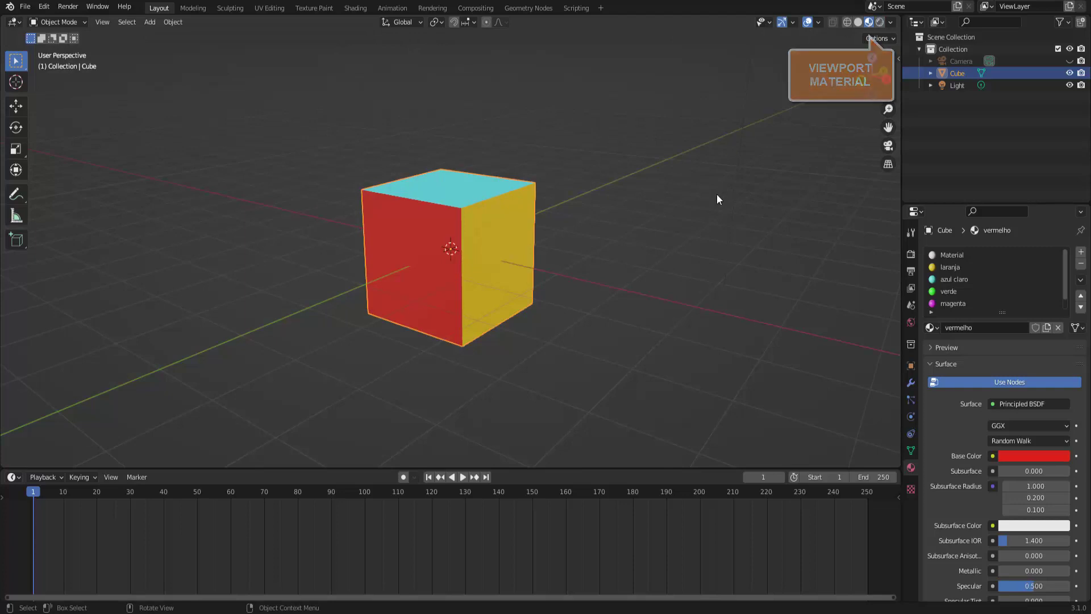
# Step: Put the cube back into Edit Mode and select its orange +X side face
pyautogui.moveTo(717, 193)
pyautogui.mouseDown(button='middle')
pyautogui.moveTo(493, 131)
pyautogui.moveTo(595, 88)
pyautogui.moveTo(733, 176)
pyautogui.moveTo(689, 249)
pyautogui.moveTo(684, 204)
pyautogui.moveTo(714, 205)
pyautogui.moveTo(714, 183)
pyautogui.mouseUp(button='middle')
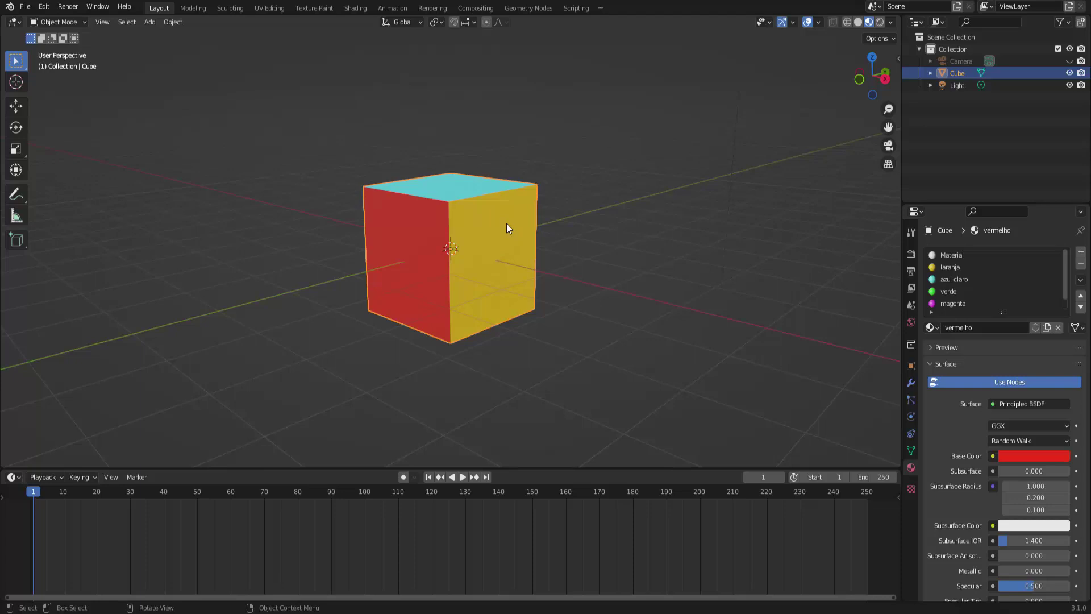
pyautogui.moveTo(506, 223); pyautogui.dragTo(494, 225, button='middle')
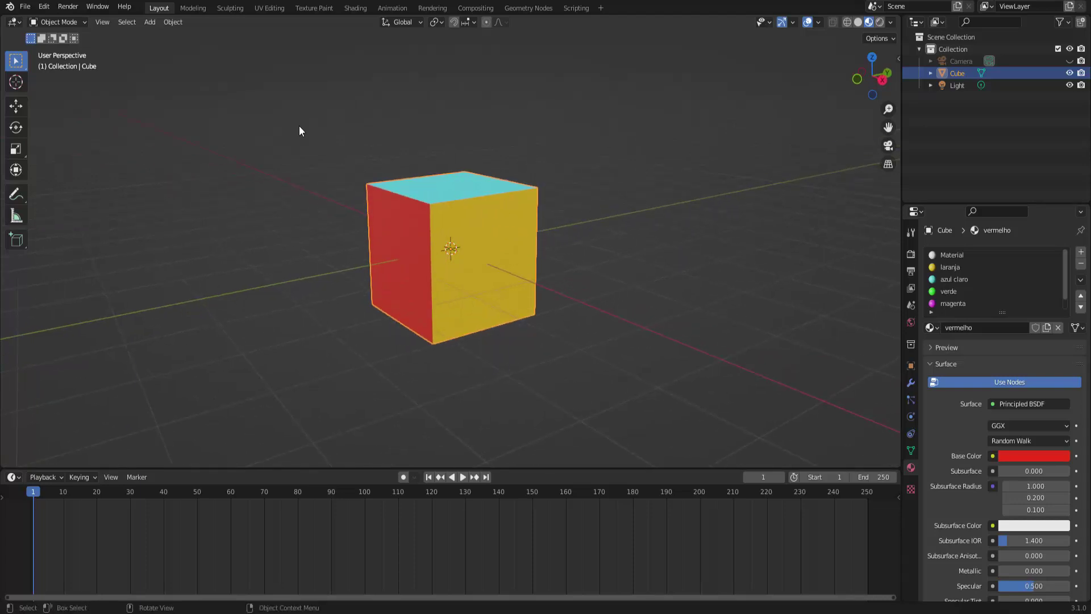
pyautogui.click(67, 22)
pyautogui.click(59, 49)
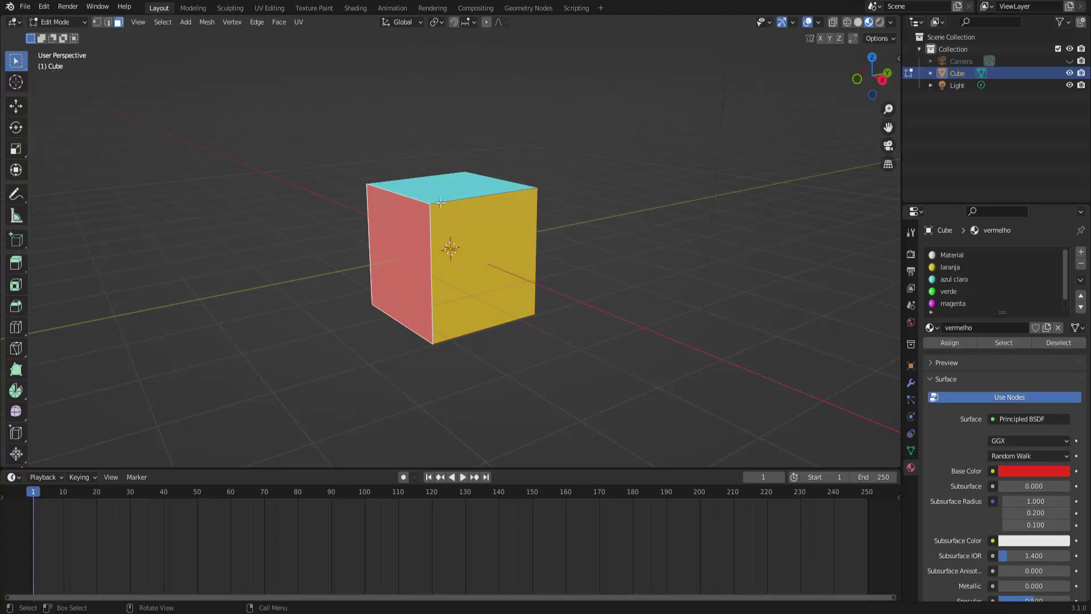
pyautogui.click(484, 246)
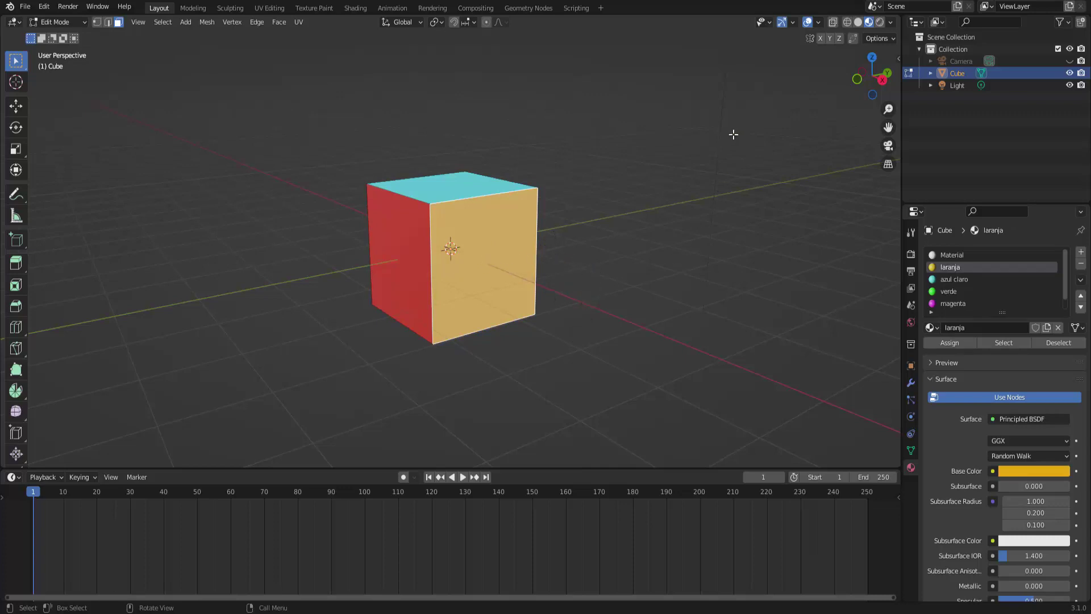
# Step: Subdivide the selected orange +X side face with 2 cuts and clear the face selection
pyautogui.rightClick(733, 134)
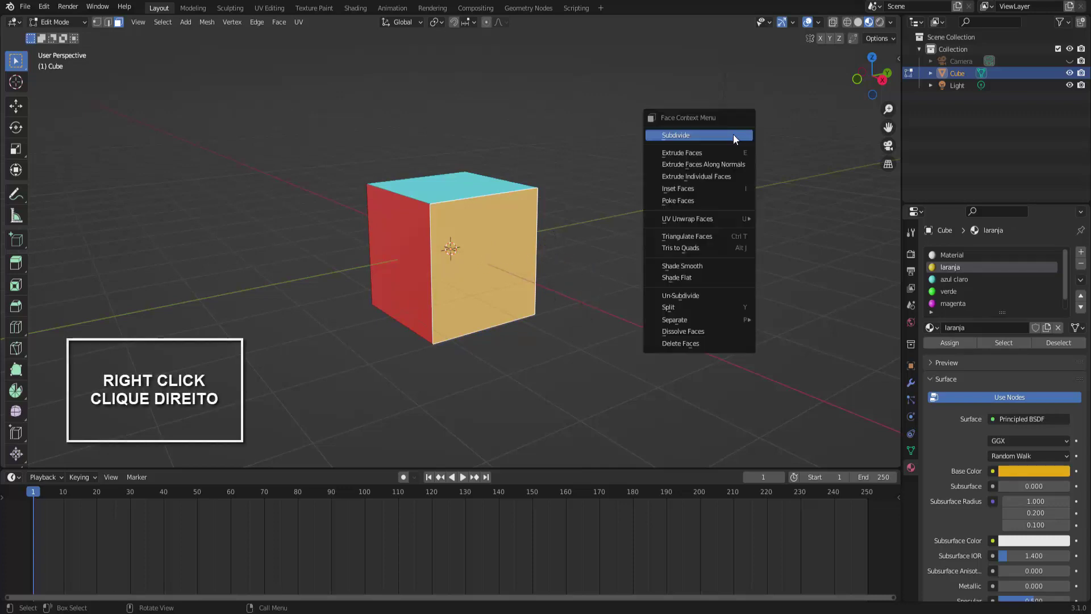
pyautogui.click(733, 134)
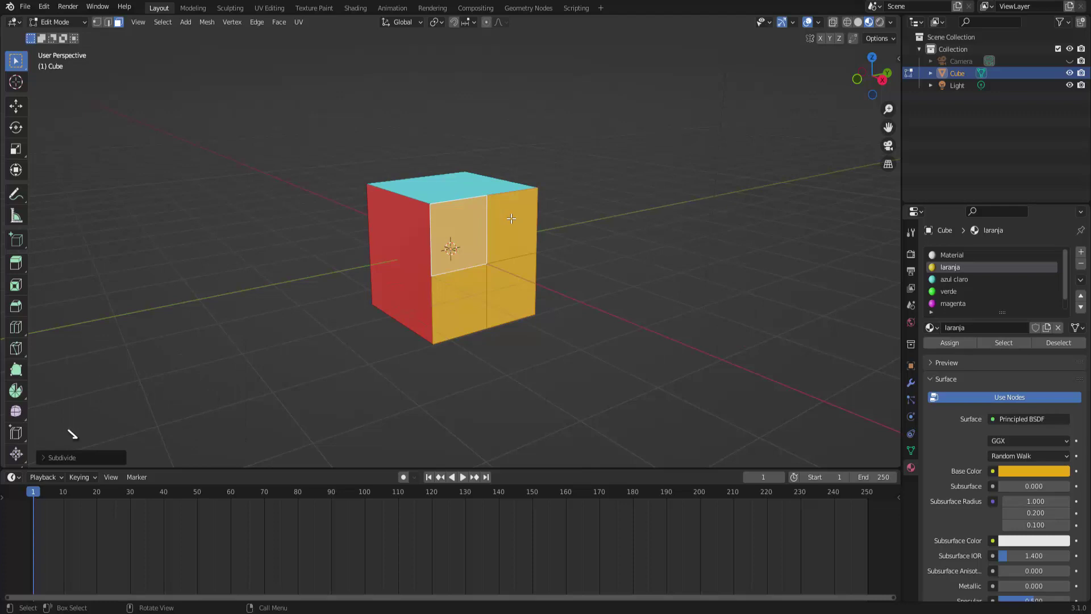
pyautogui.click(46, 455)
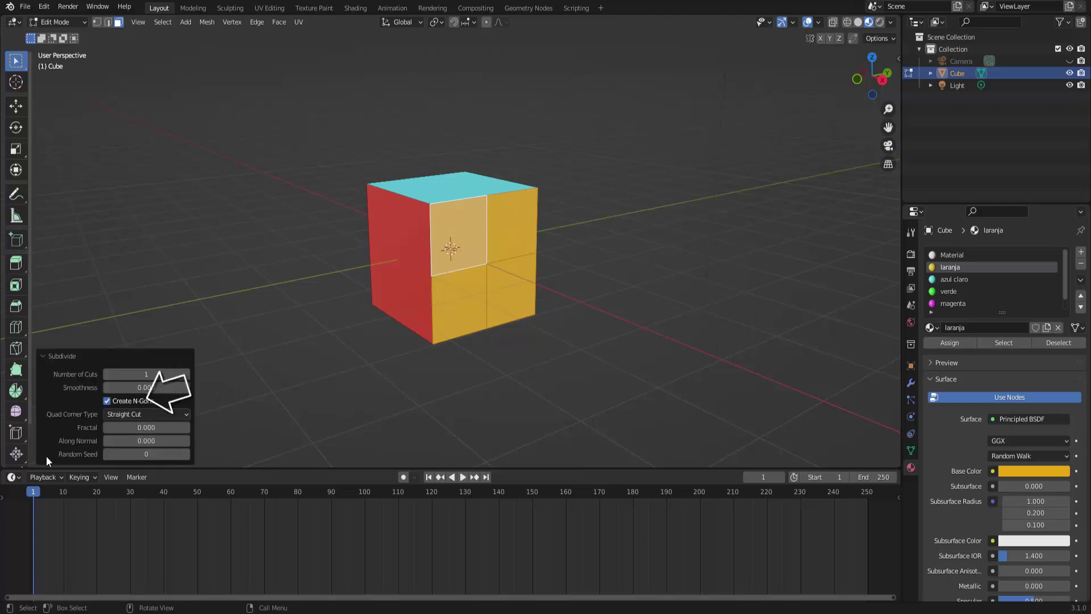
pyautogui.click(187, 373)
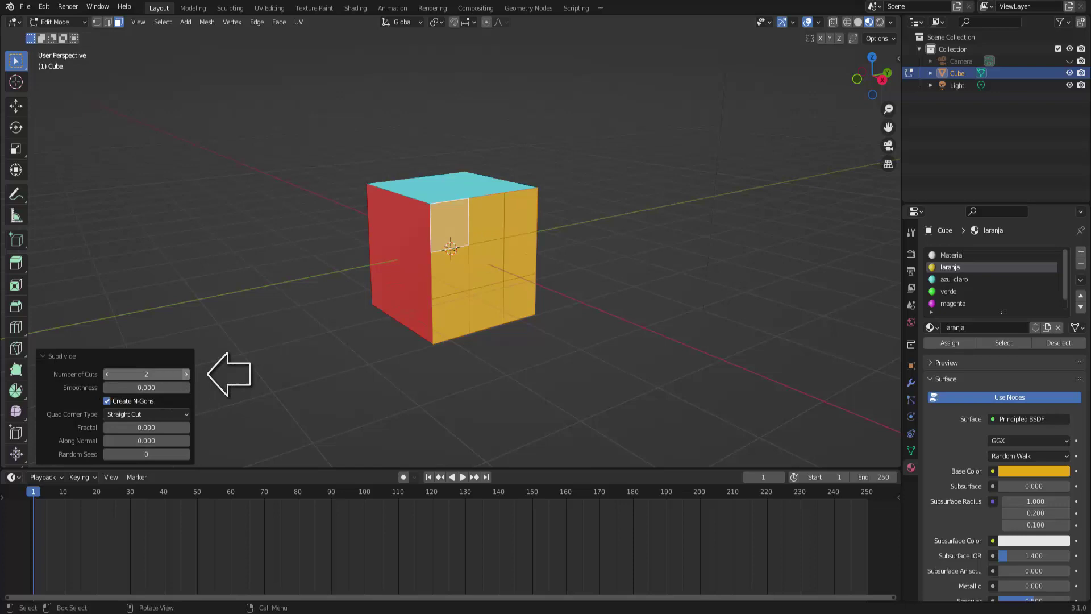
pyautogui.click(636, 239)
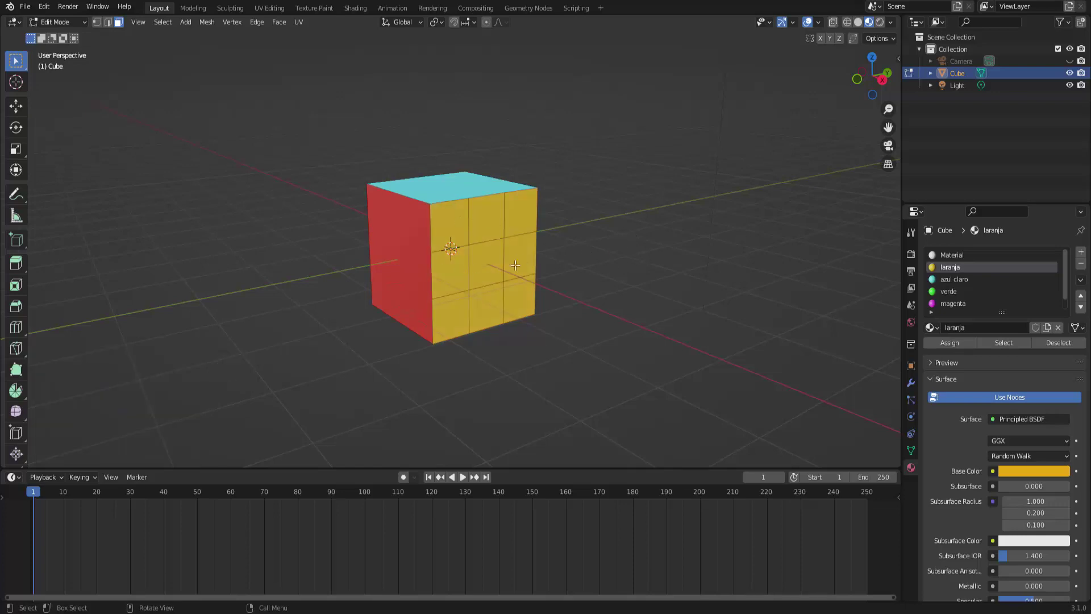
# Step: Select the center square of the subdivided orange face and assign the existing magenta material to it
pyautogui.moveTo(643, 277)
pyautogui.mouseDown(button='middle')
pyautogui.moveTo(592, 253)
pyautogui.moveTo(641, 259)
pyautogui.moveTo(649, 272)
pyautogui.moveTo(632, 270)
pyautogui.mouseUp(button='middle')
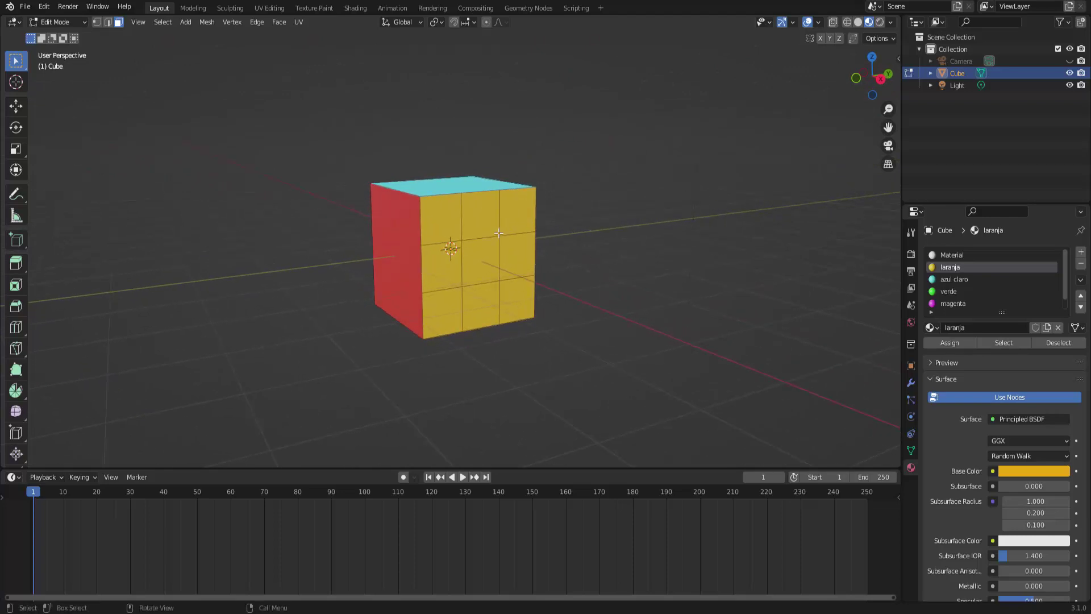
pyautogui.click(475, 257)
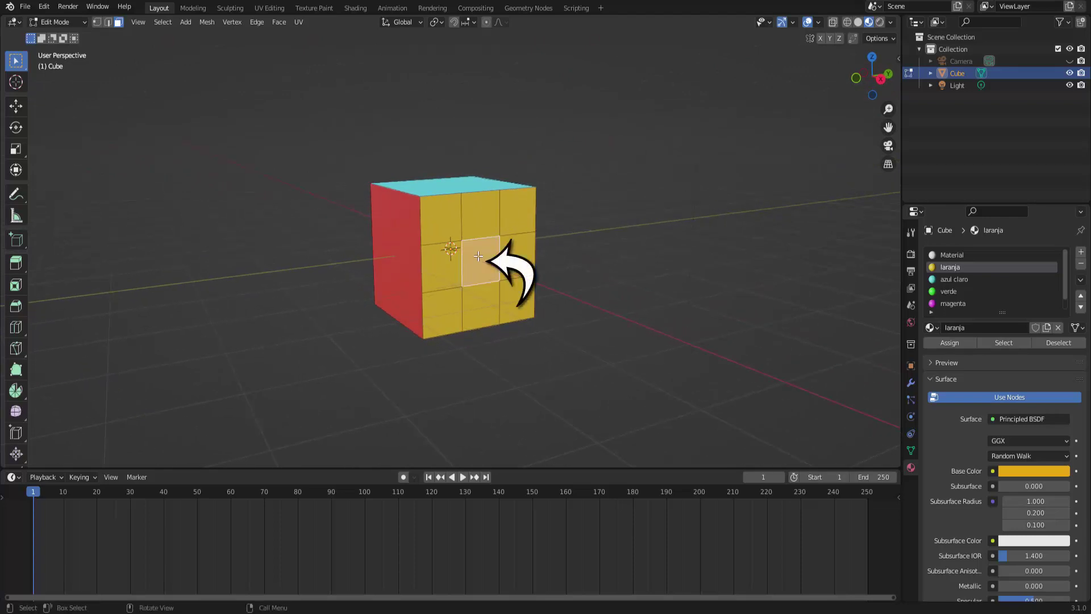
pyautogui.click(951, 302)
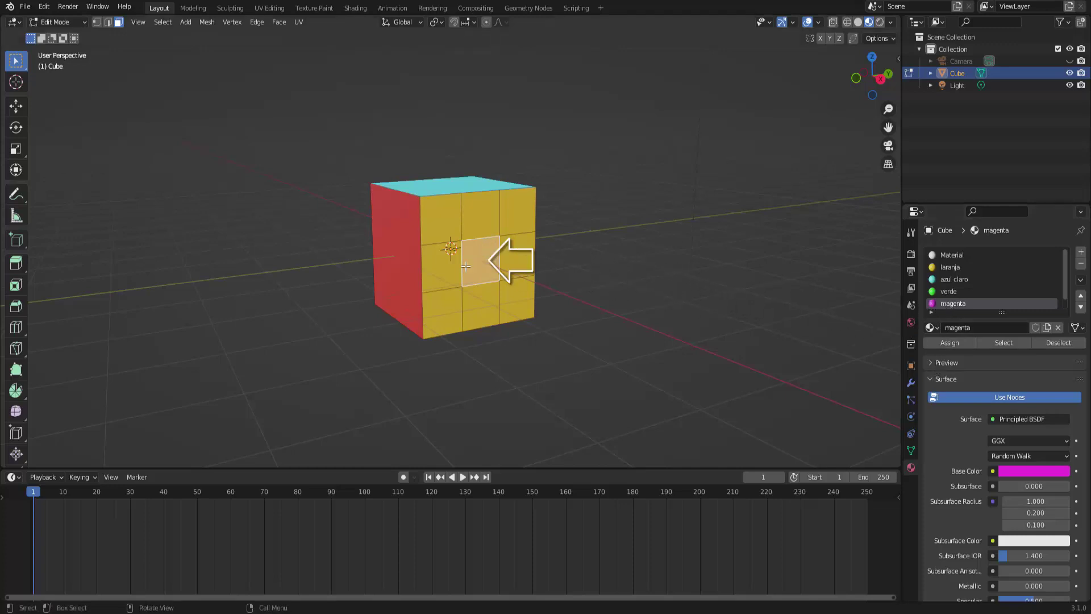
pyautogui.click(949, 343)
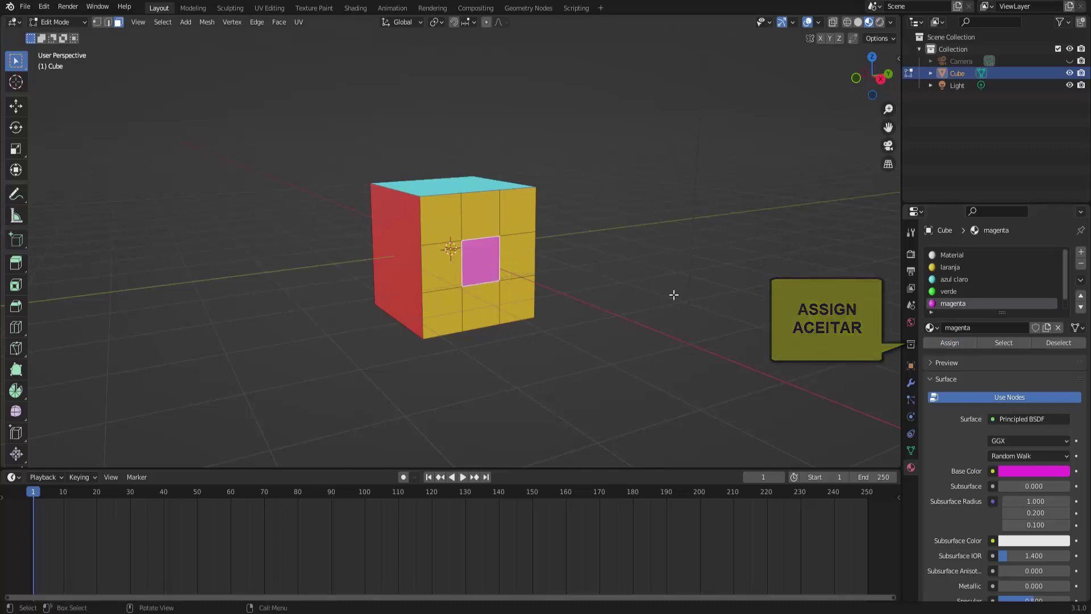
# Step: Return the cube to Object Mode and view it with the magenta square on its orange side
pyautogui.click(59, 21)
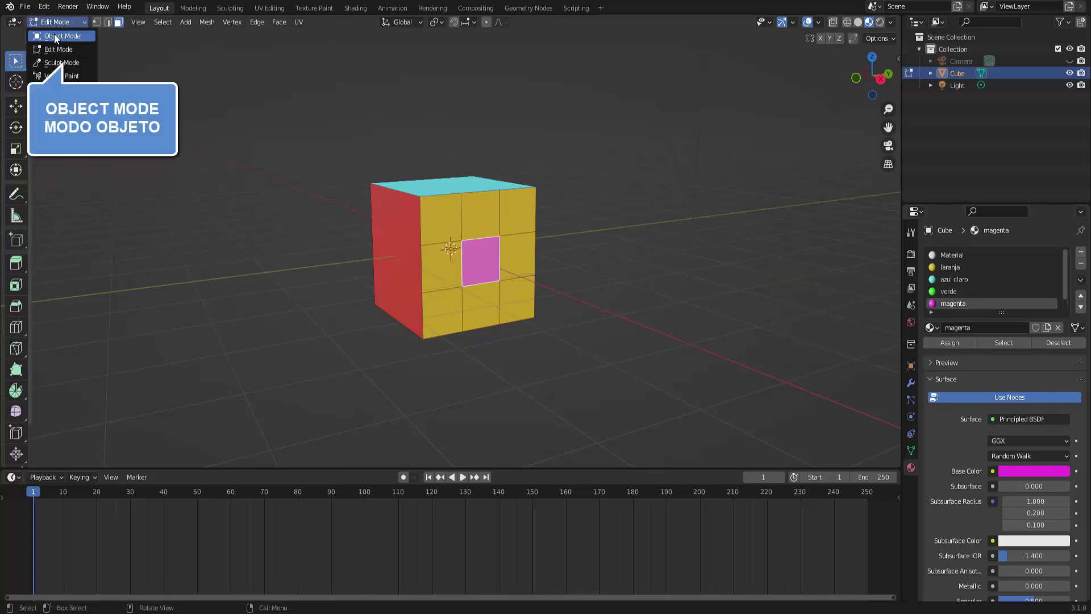
pyautogui.click(53, 33)
pyautogui.moveTo(698, 233)
pyautogui.mouseDown(button='middle')
pyautogui.moveTo(612, 254)
pyautogui.moveTo(613, 209)
pyautogui.moveTo(728, 209)
pyautogui.moveTo(752, 284)
pyautogui.moveTo(679, 267)
pyautogui.moveTo(733, 246)
pyautogui.moveTo(703, 233)
pyautogui.moveTo(682, 246)
pyautogui.moveTo(696, 242)
pyautogui.mouseUp(button='middle')
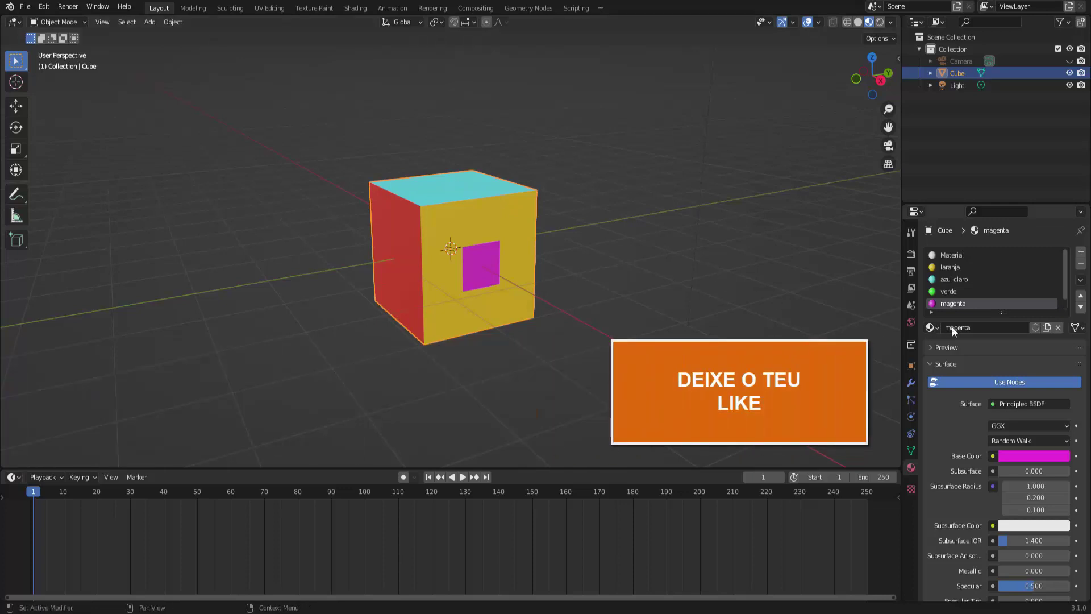
pyautogui.moveTo(677, 257)
pyautogui.mouseDown(button='middle')
pyautogui.moveTo(642, 215)
pyautogui.moveTo(709, 233)
pyautogui.moveTo(693, 259)
pyautogui.mouseUp(button='middle')
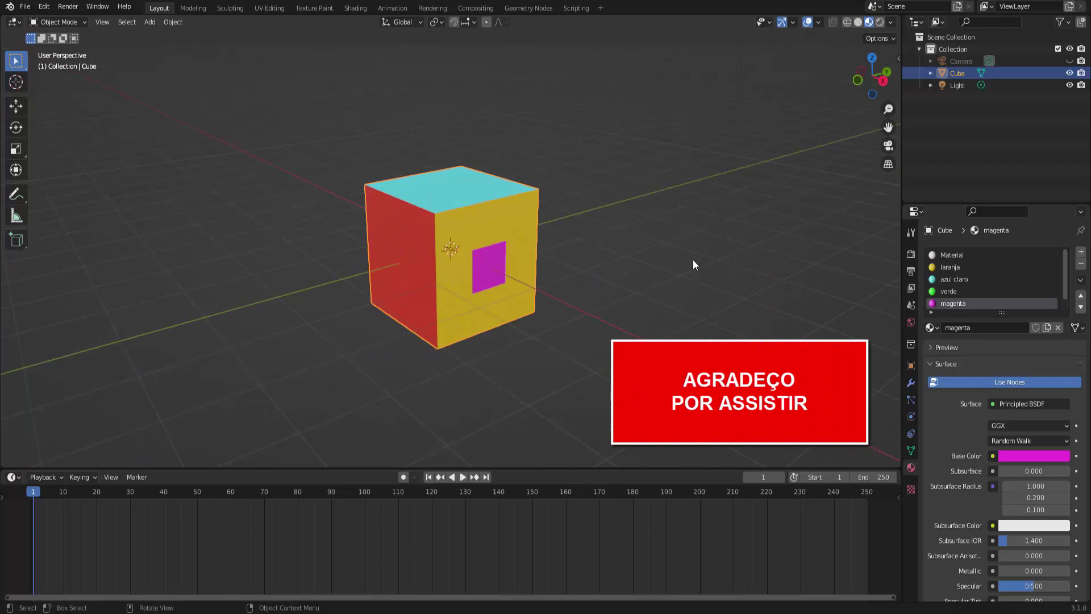